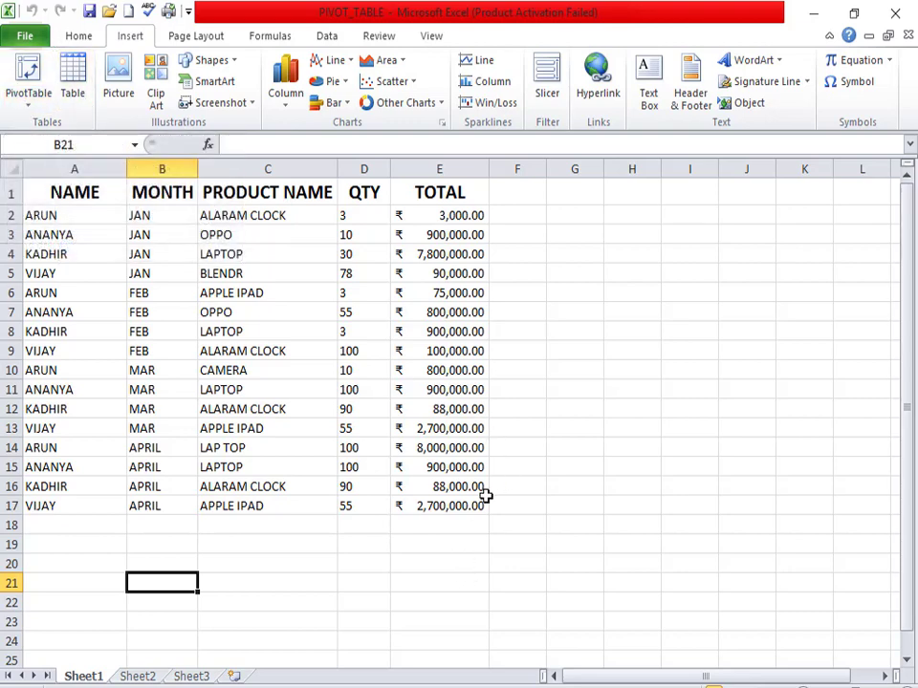
Examine the NAME, MONTH, PRODUCT NAME, QTY and TOTAL columns of the sales table on Sheet1
left_click_drag(459, 506, 29, 172)
left_click(168, 251)
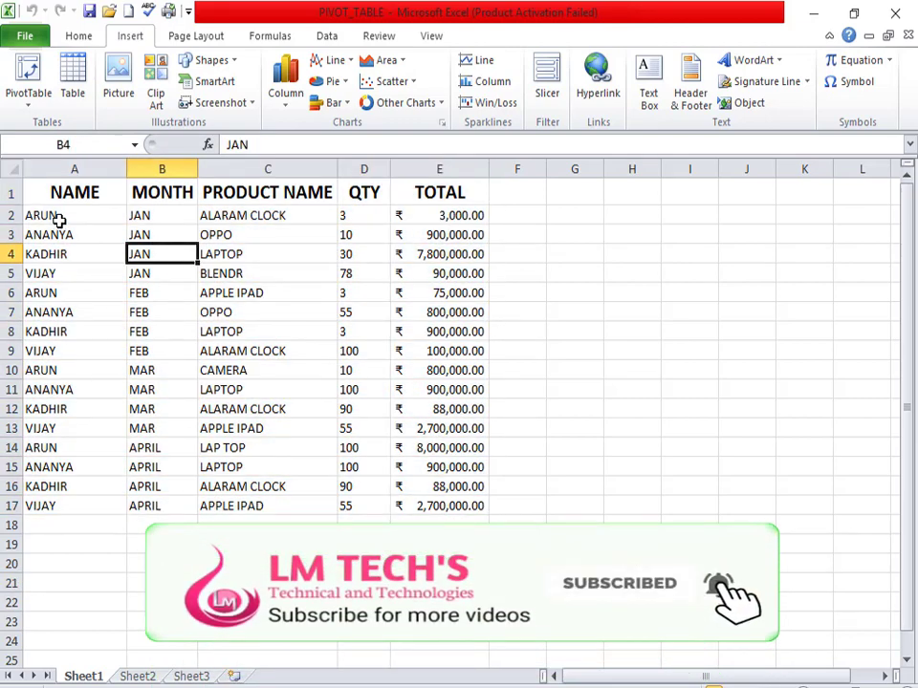
left_click_drag(58, 217, 67, 564)
left_click_drag(172, 234, 163, 525)
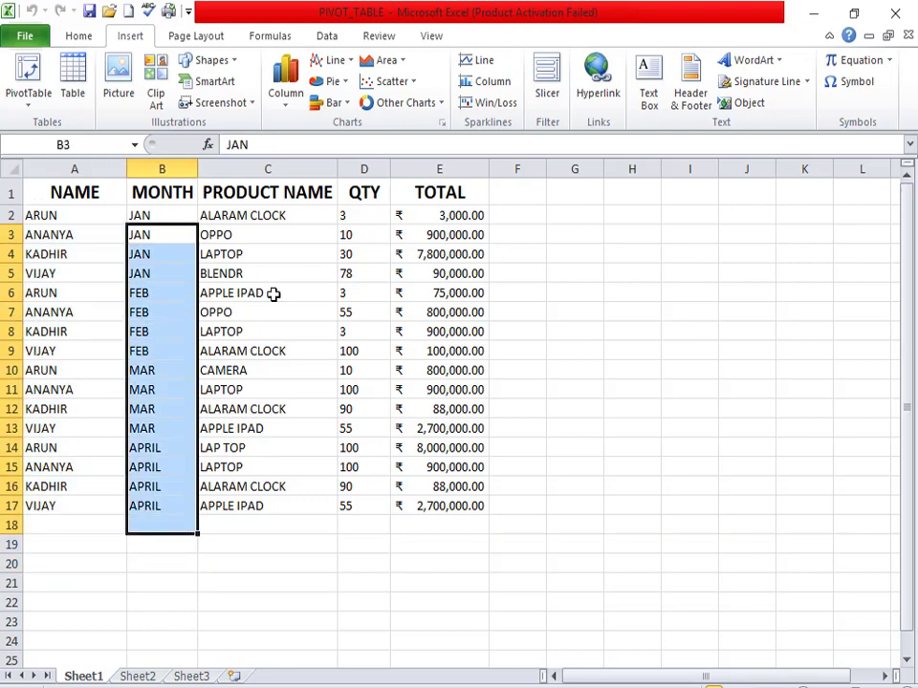
left_click_drag(272, 216, 285, 528)
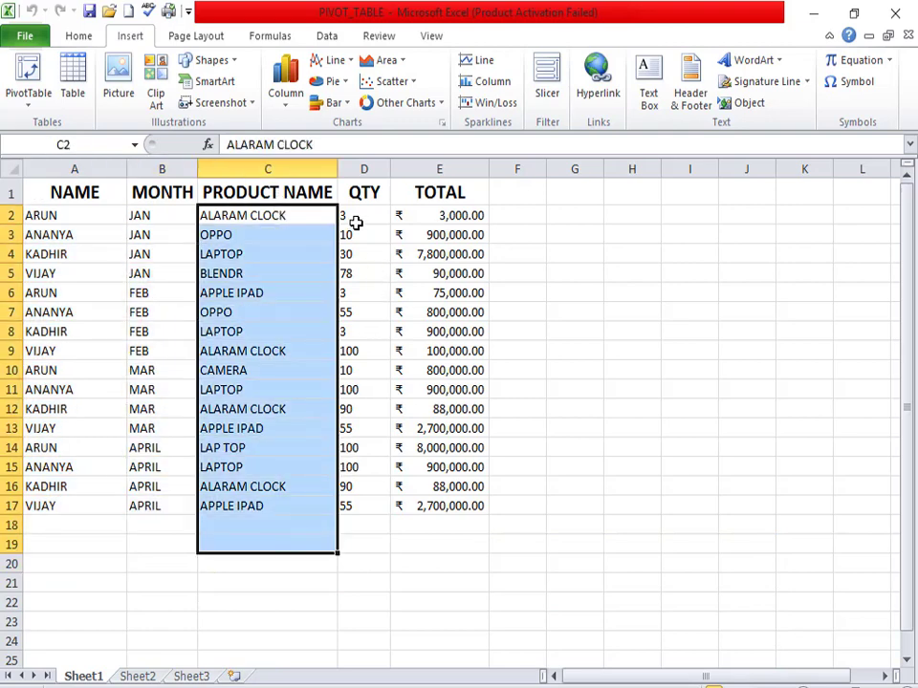
left_click_drag(355, 218, 362, 544)
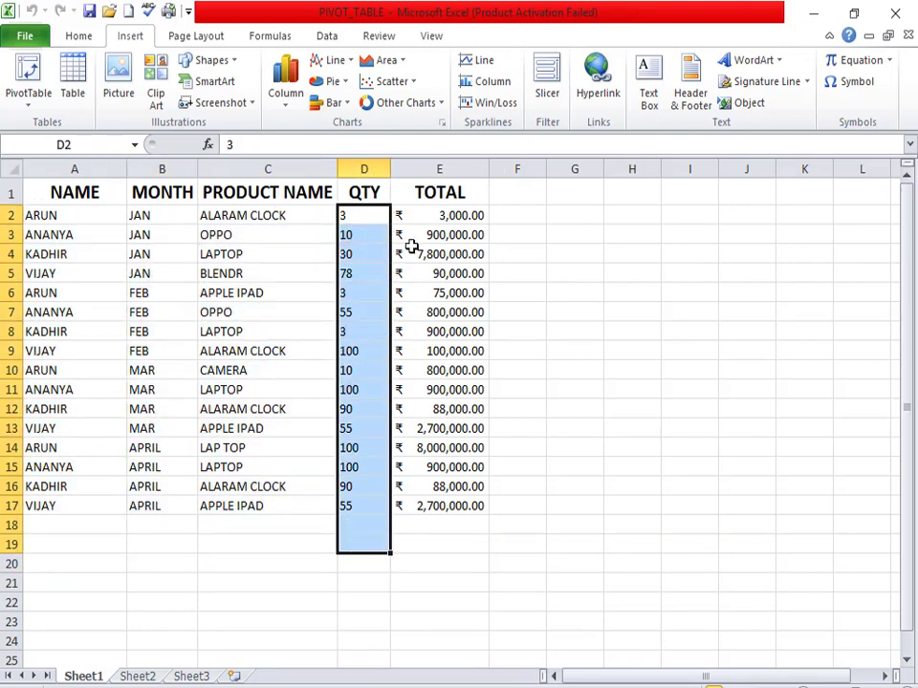
left_click(437, 219)
left_click_drag(426, 411, 443, 623)
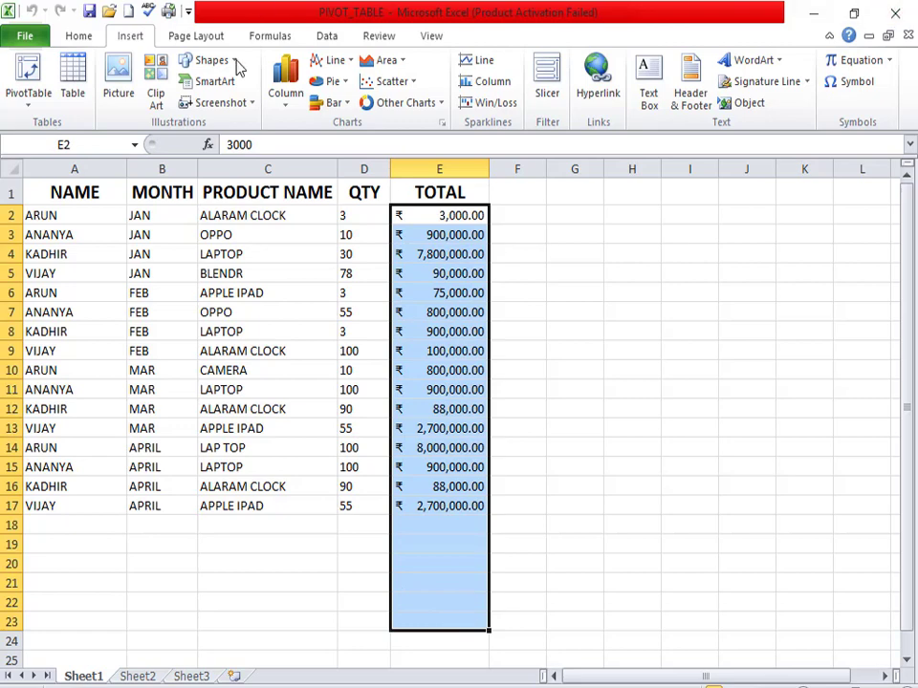
left_click(323, 350)
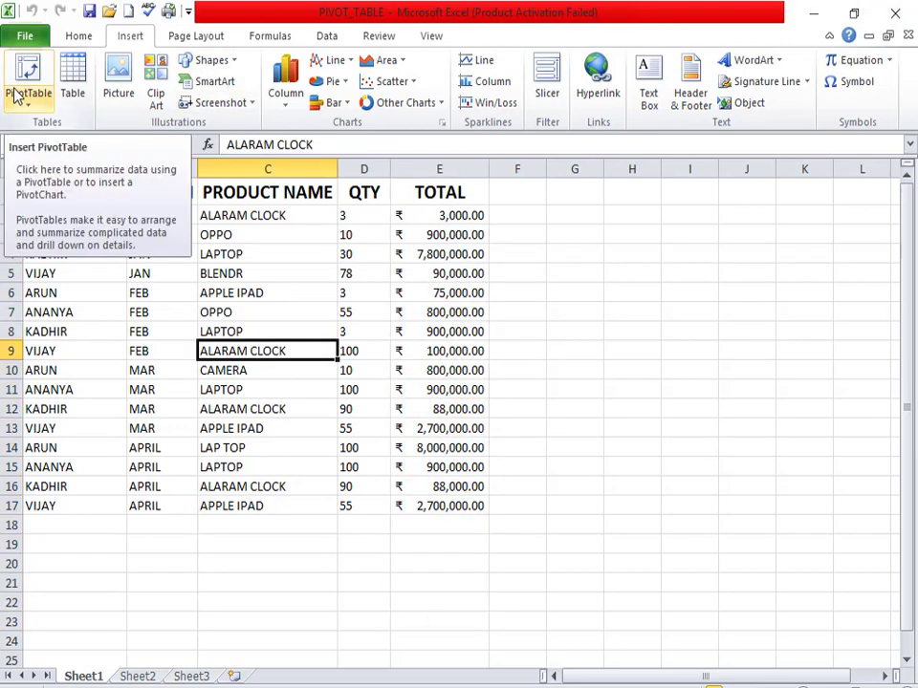
Examine individual sales records by person, month and total to see what needs summarizing
left_click(144, 331)
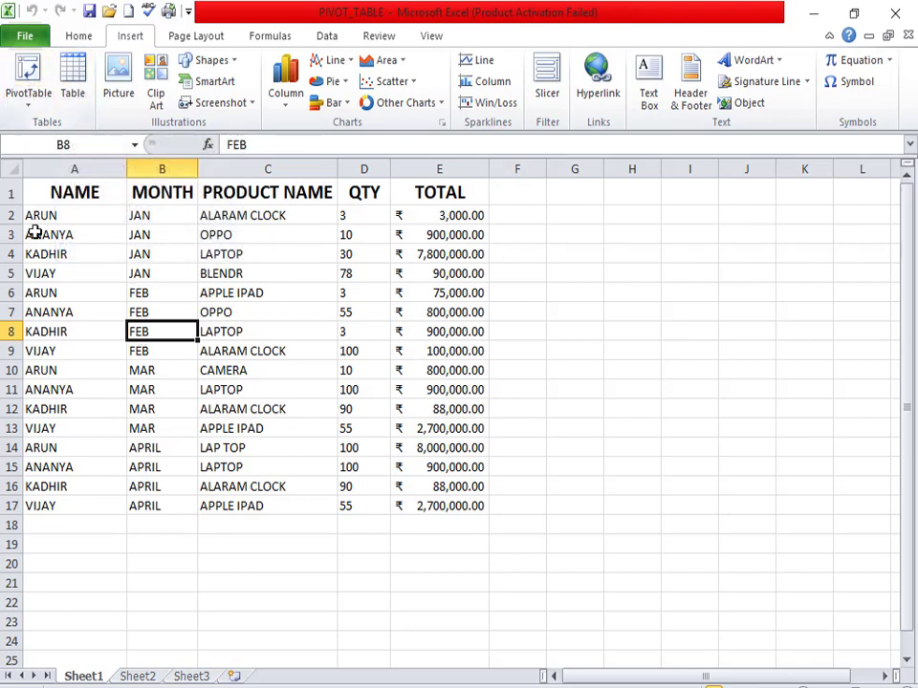
left_click(68, 363)
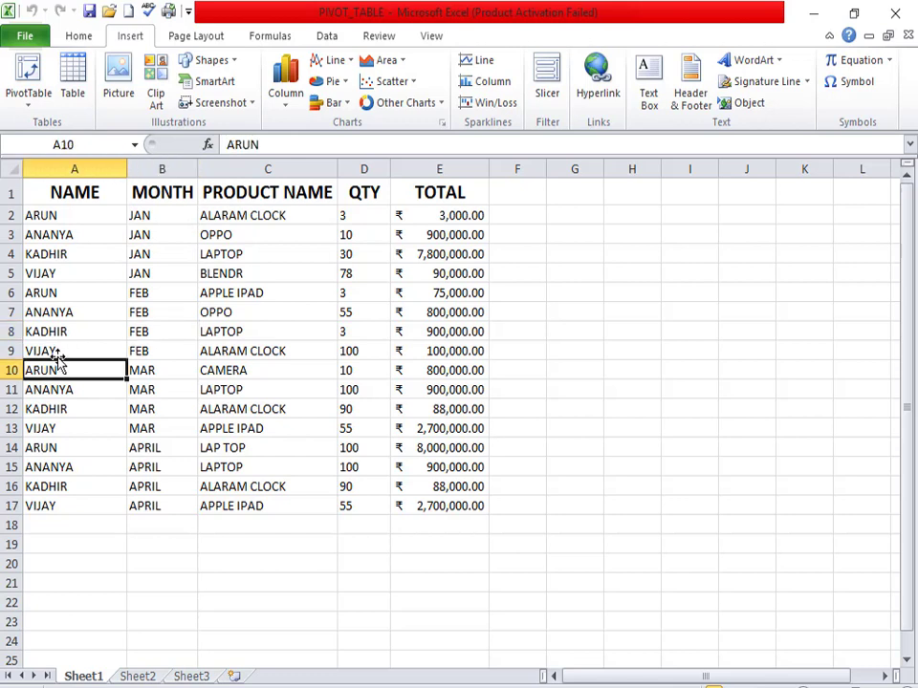
left_click(57, 333)
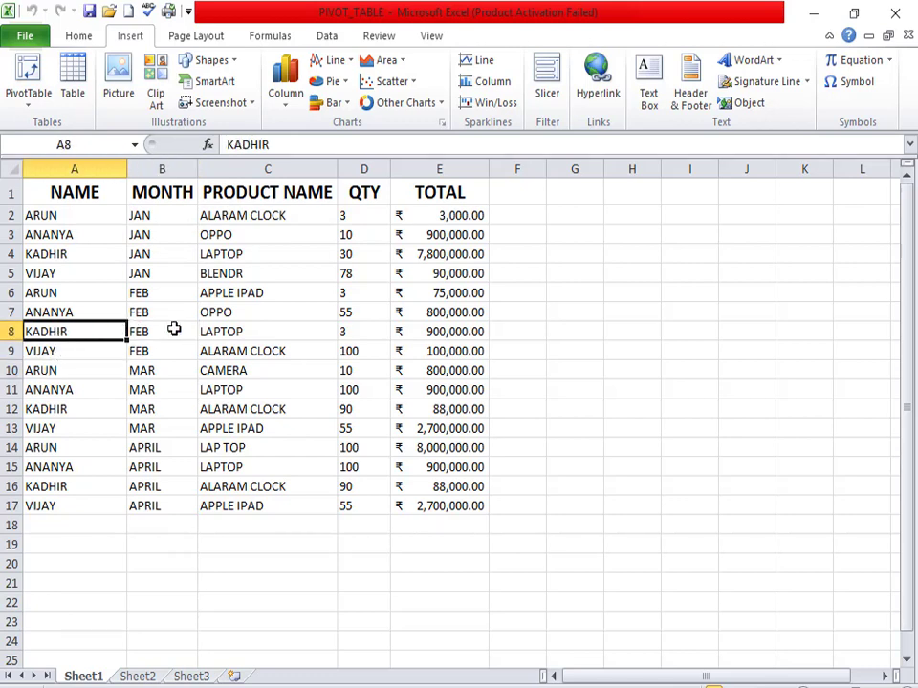
left_click(468, 332)
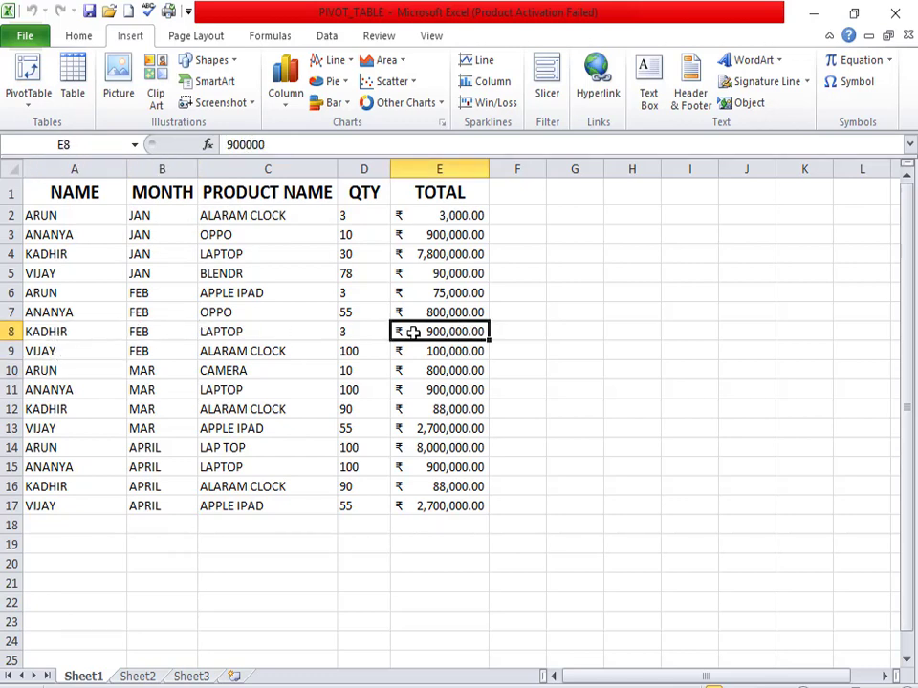
left_click_drag(142, 216, 158, 292)
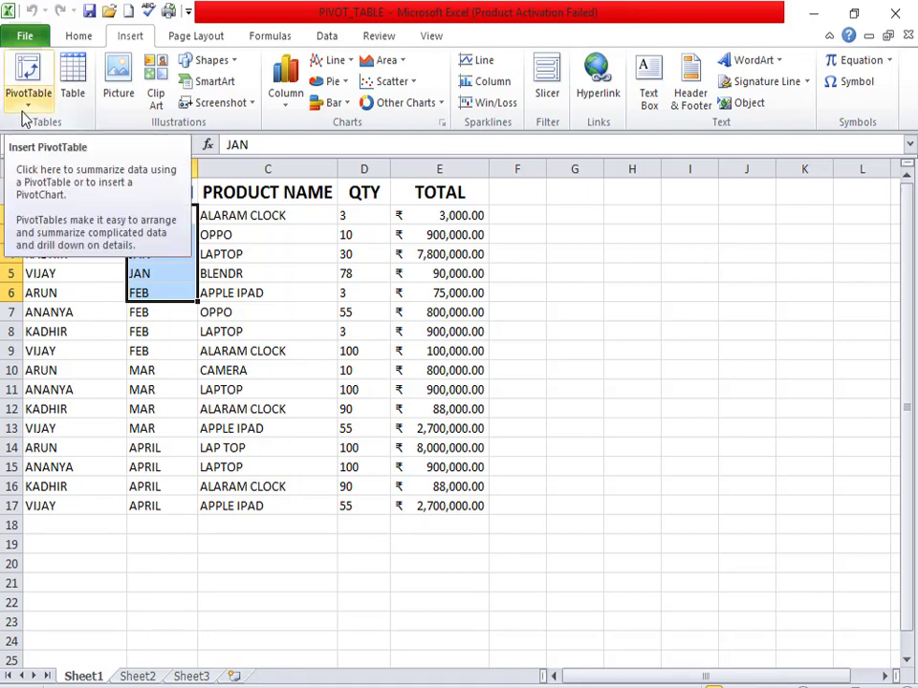
left_click(241, 386)
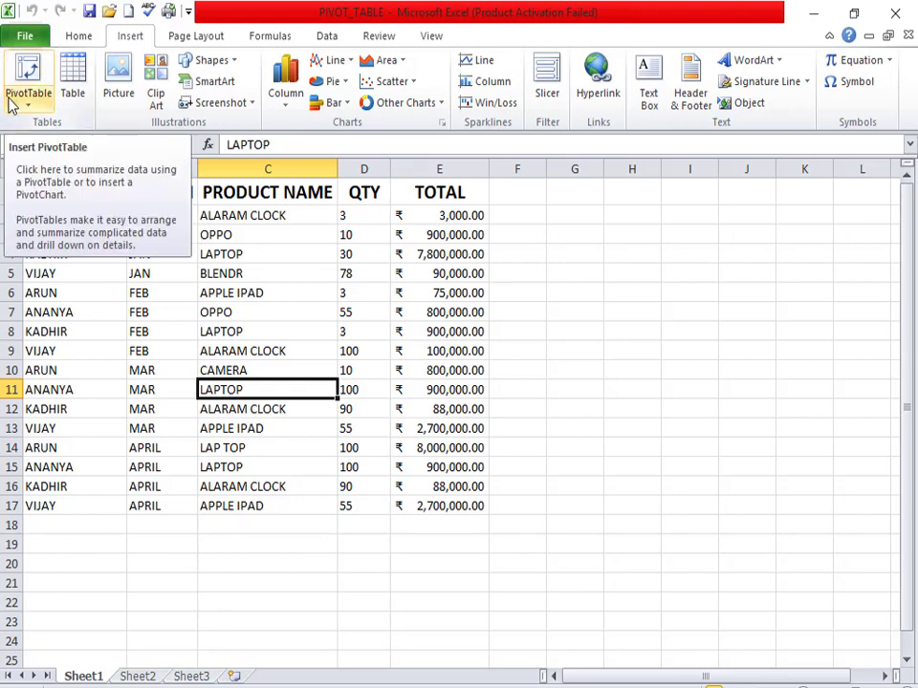
left_click(408, 252)
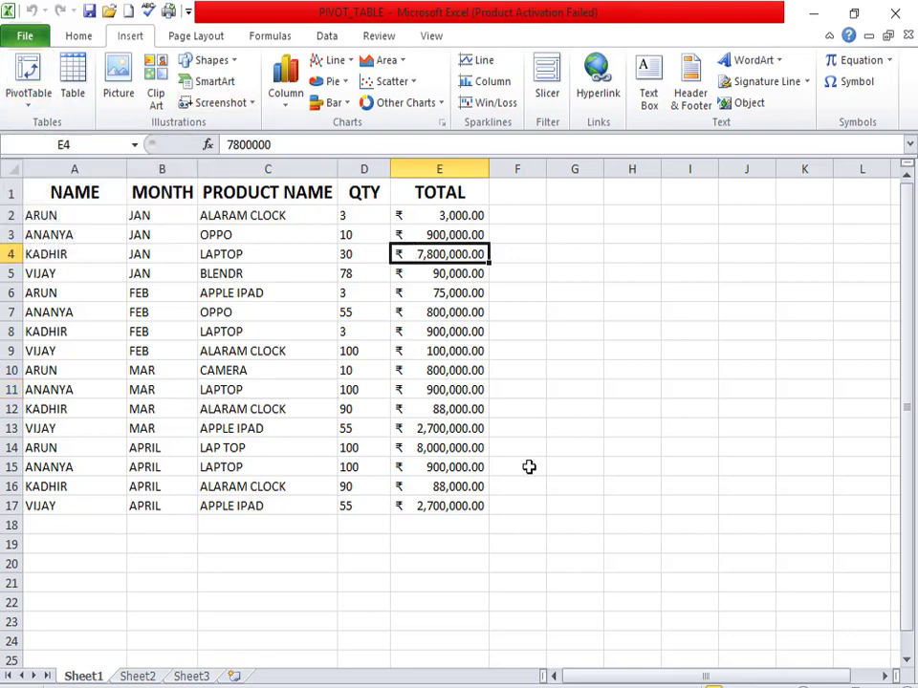
left_click_drag(470, 508, 28, 150)
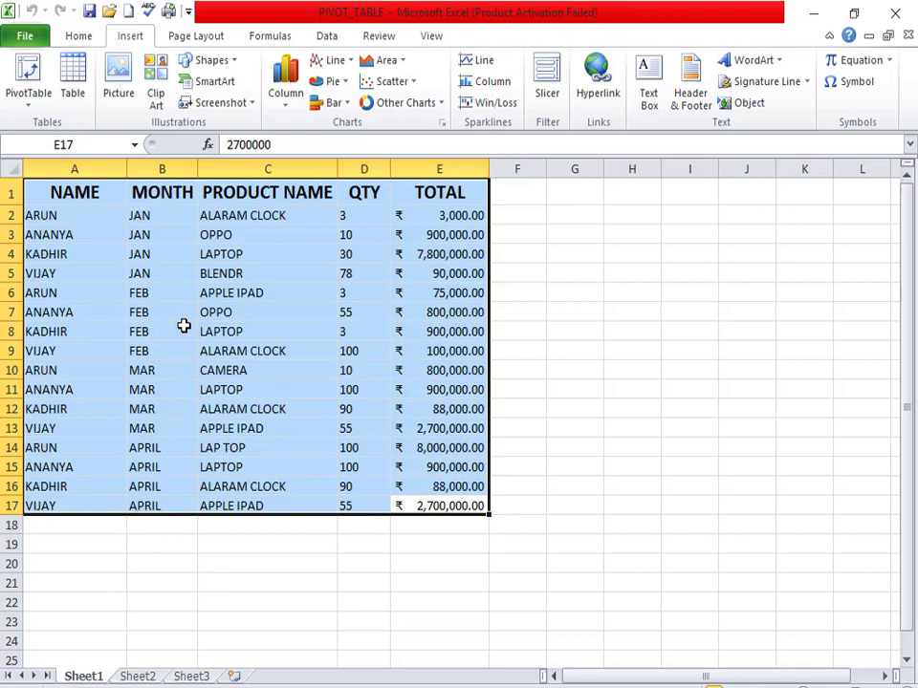
left_click(23, 102)
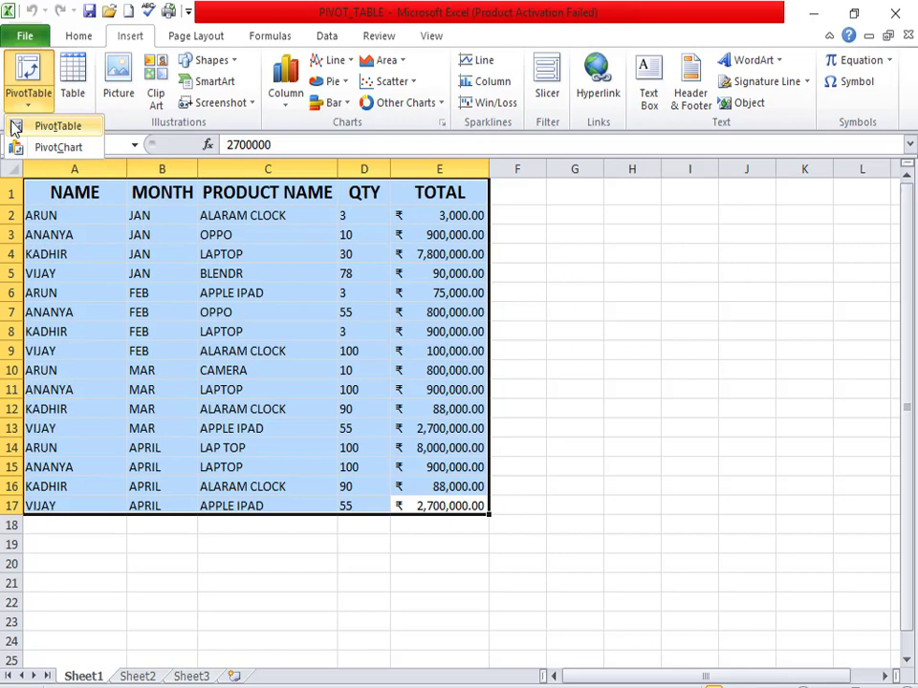
left_click(21, 131)
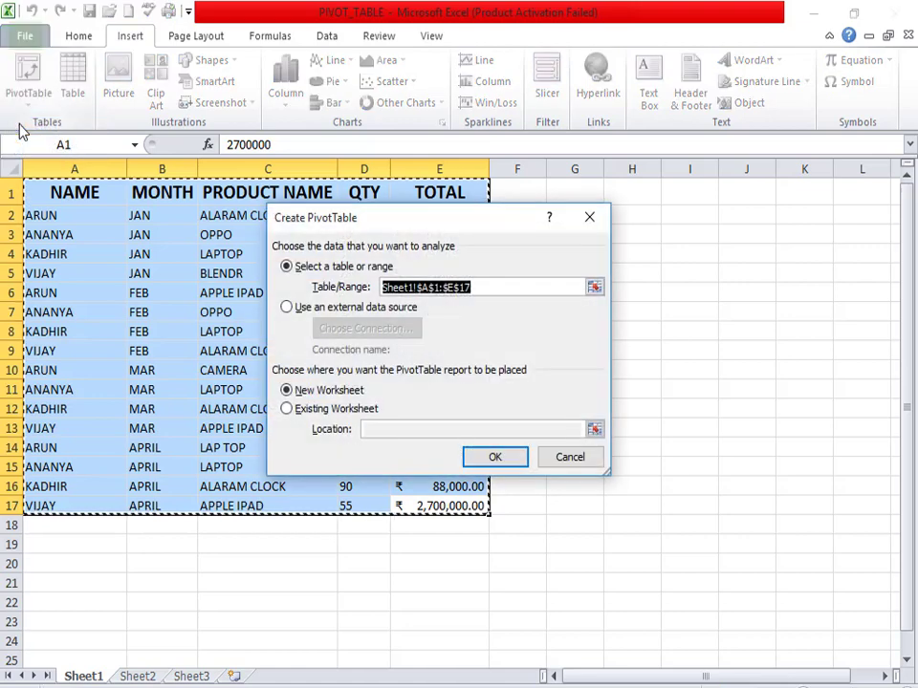
left_click_drag(449, 230, 396, 142)
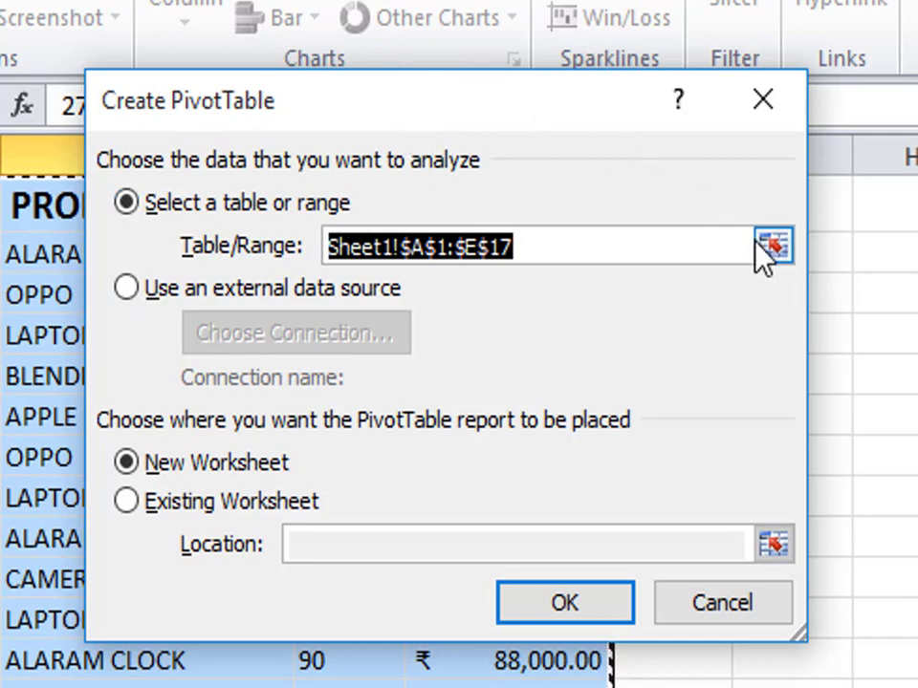
left_click(779, 246)
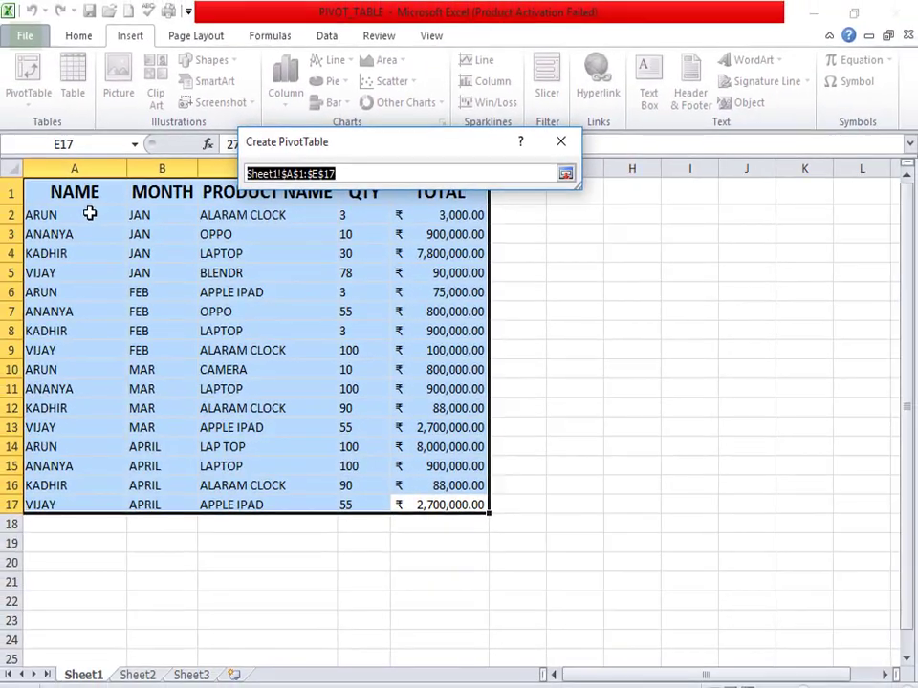
left_click_drag(89, 214, 480, 504)
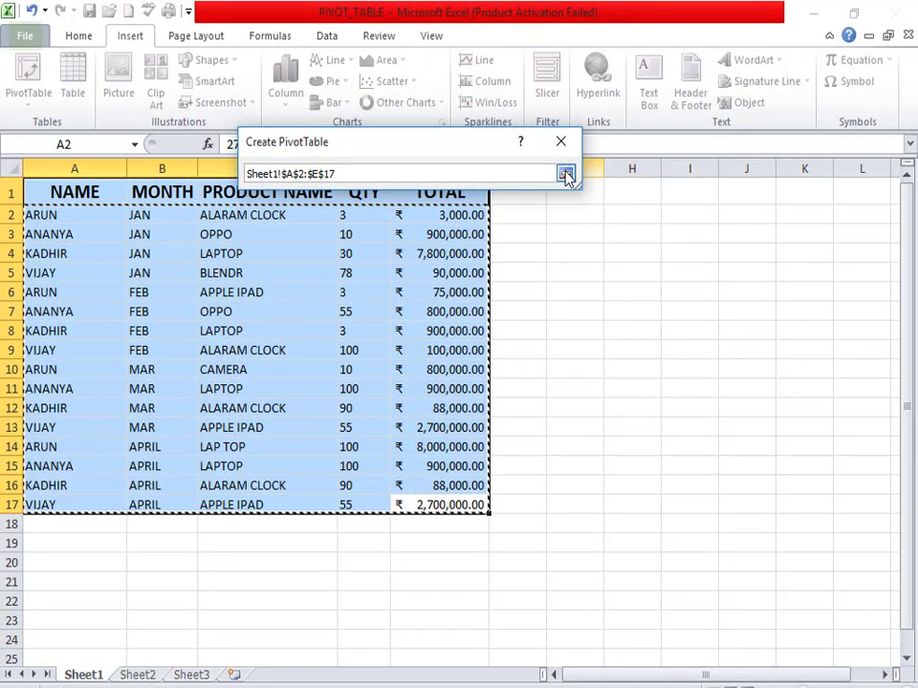
left_click_drag(474, 145, 594, 116)
left_click_drag(615, 165, 619, 227)
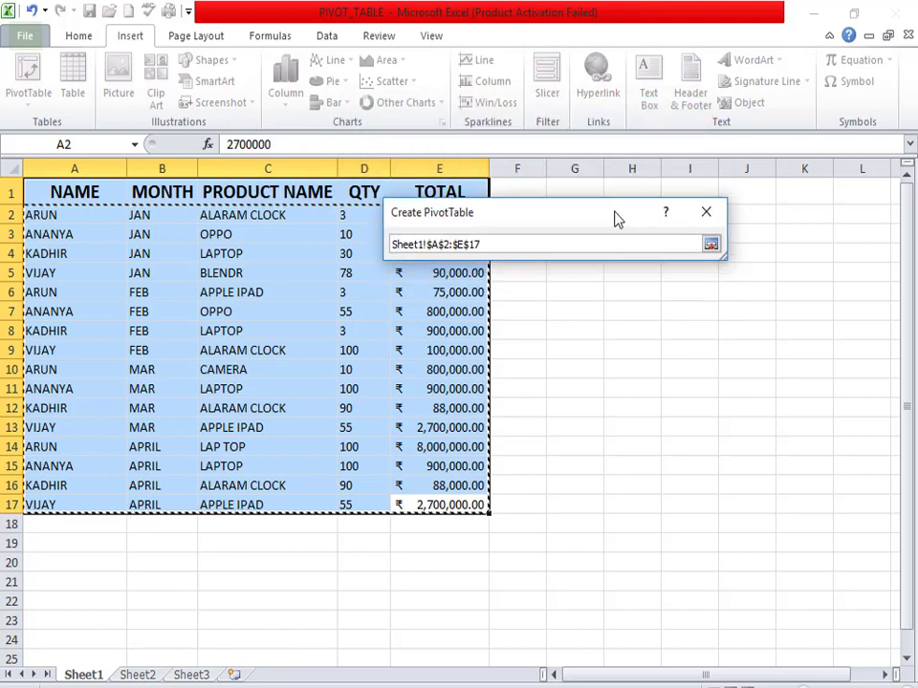
left_click(701, 211)
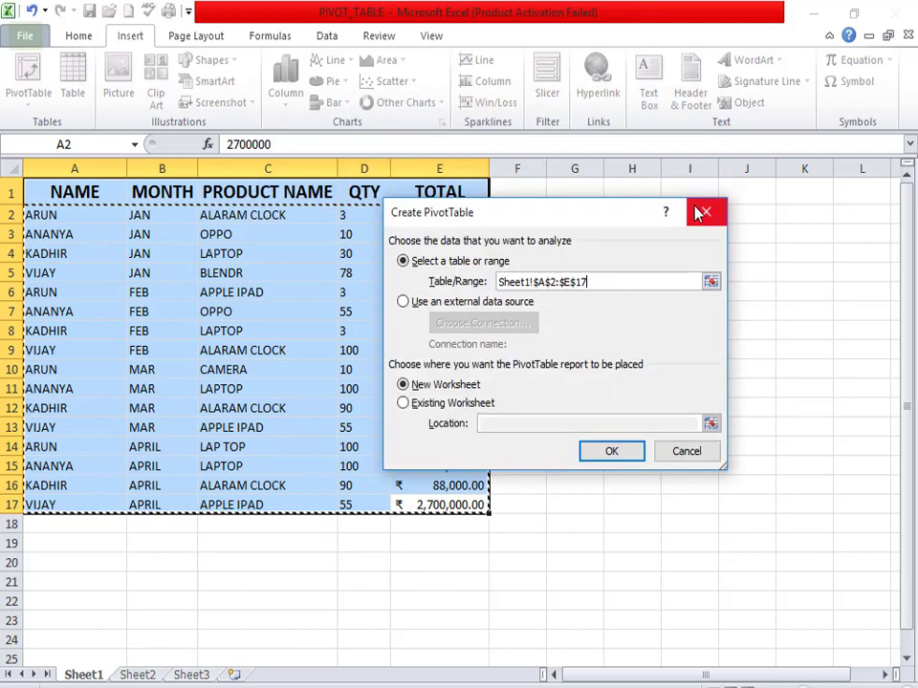
left_click(682, 462)
Try inserting a blank column before the QTY column and undo the insertion
left_click(320, 253)
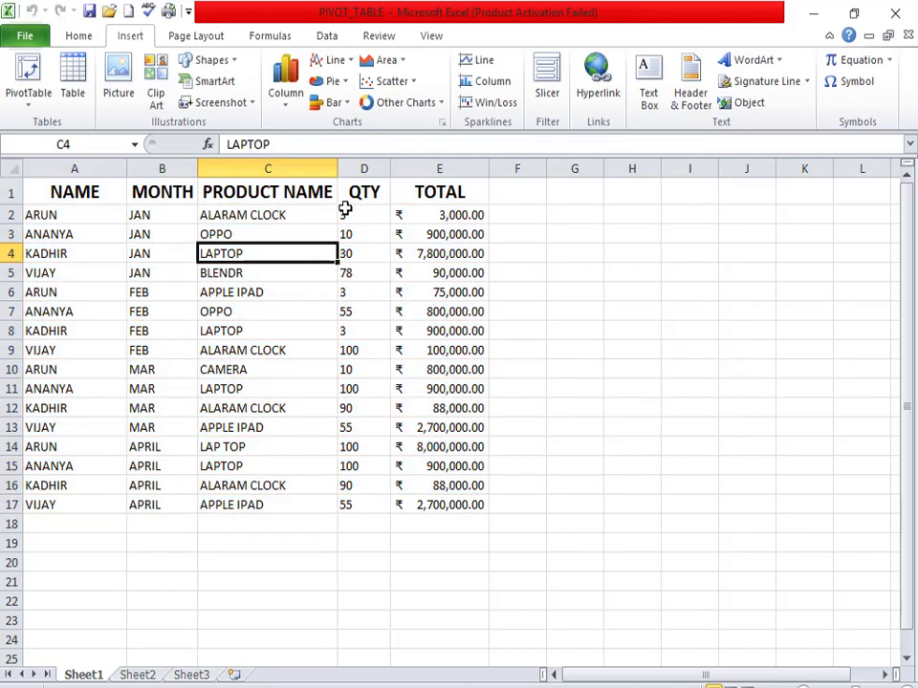
left_click(362, 172)
left_click(371, 212)
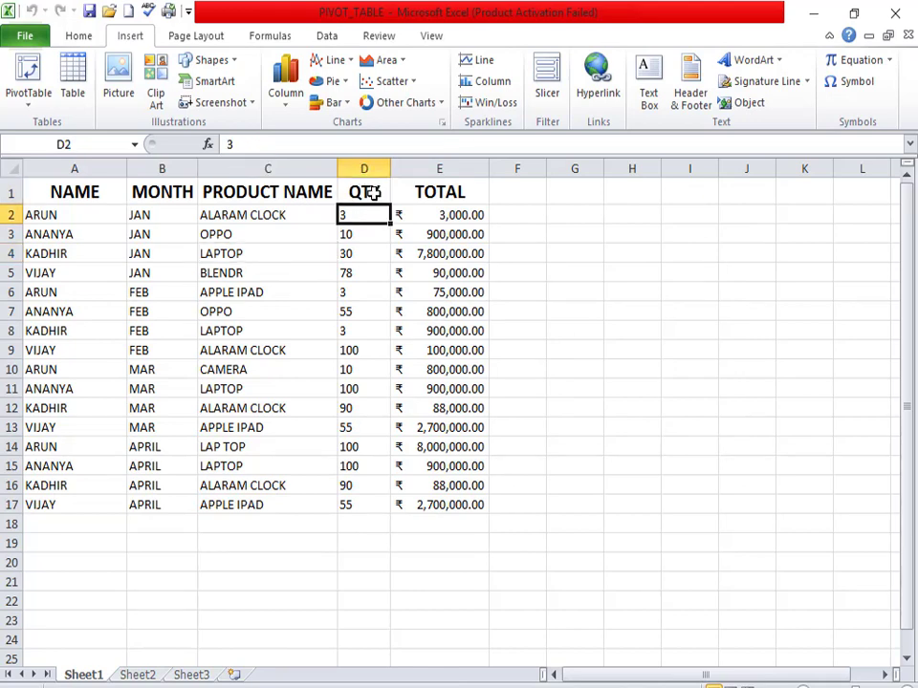
left_click(374, 170)
left_click(77, 37)
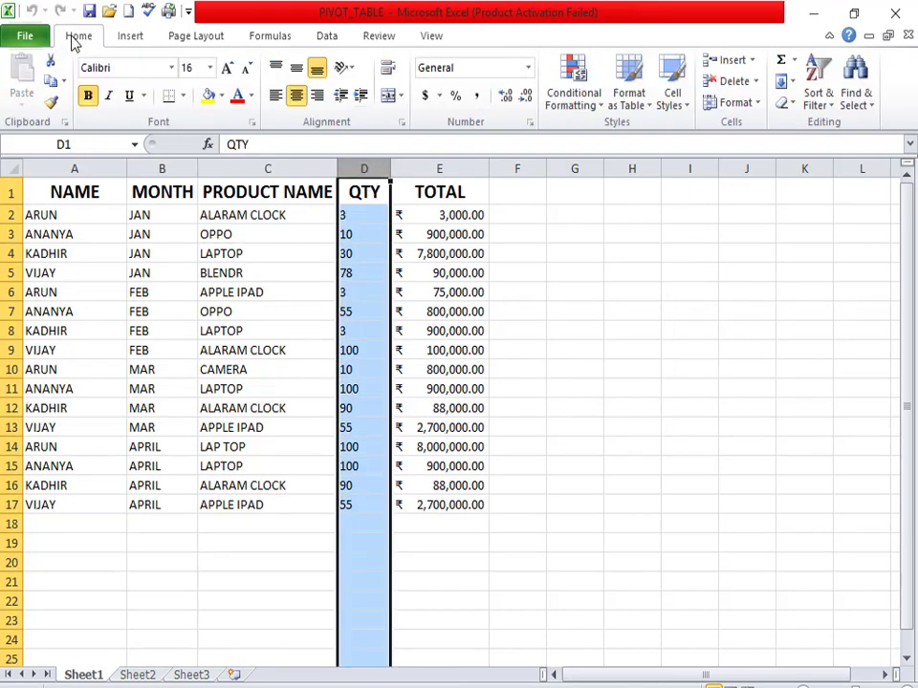
left_click(727, 60)
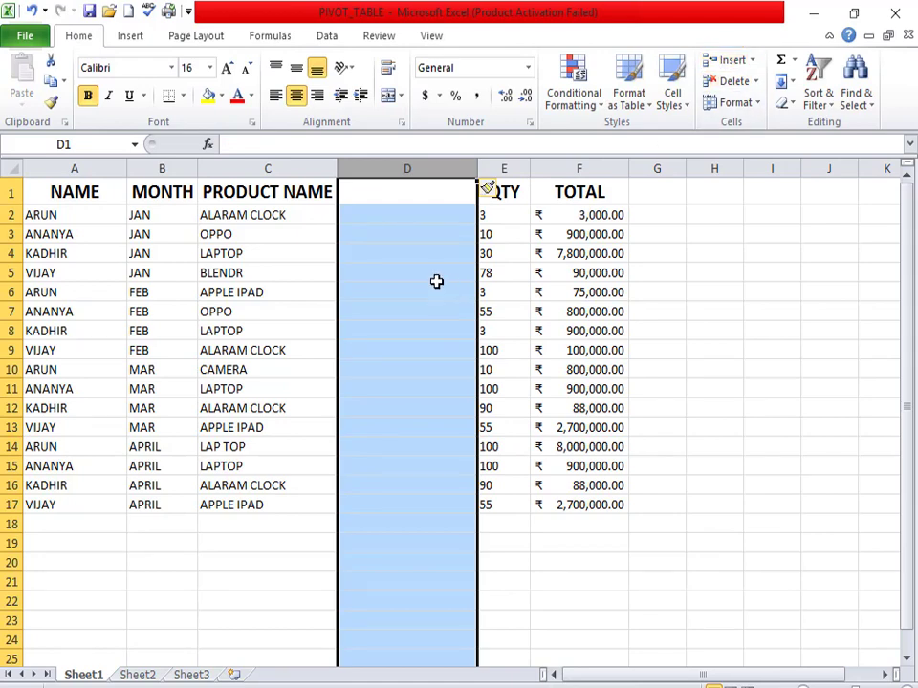
key("ctrl+z")
key("ctrl+z")
Create a PivotTable from the sales data in Sheet1 A1:E17, placed on a new worksheet
left_click_drag(485, 512, 4, 126)
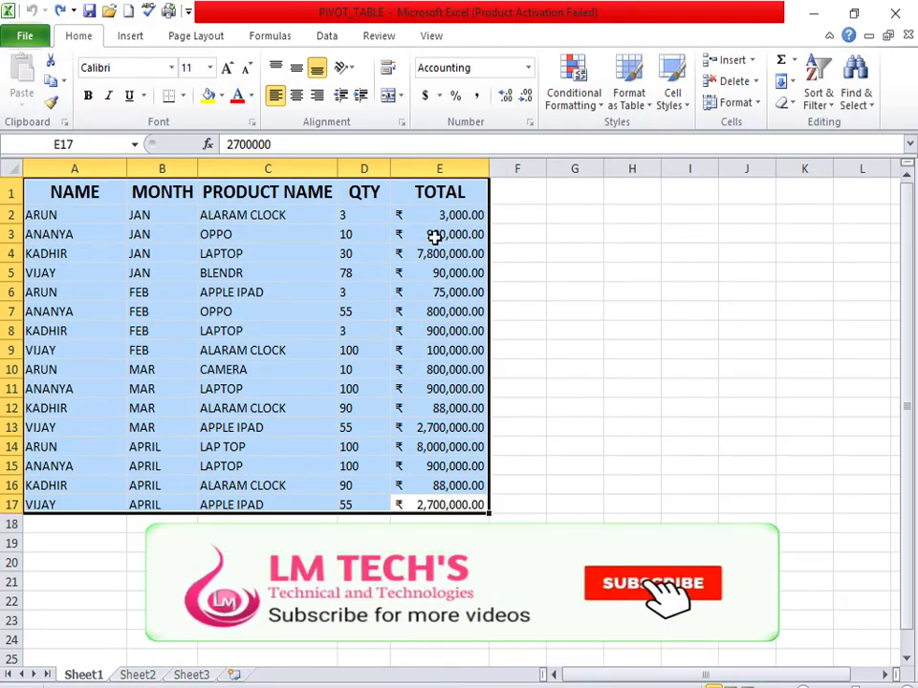
left_click(129, 38)
left_click(27, 102)
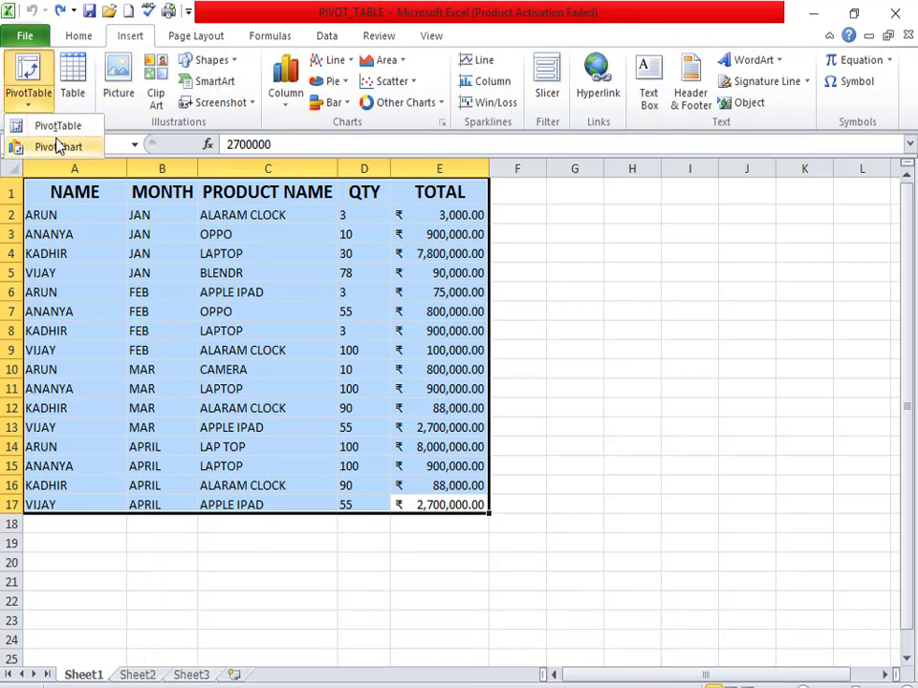
left_click(58, 126)
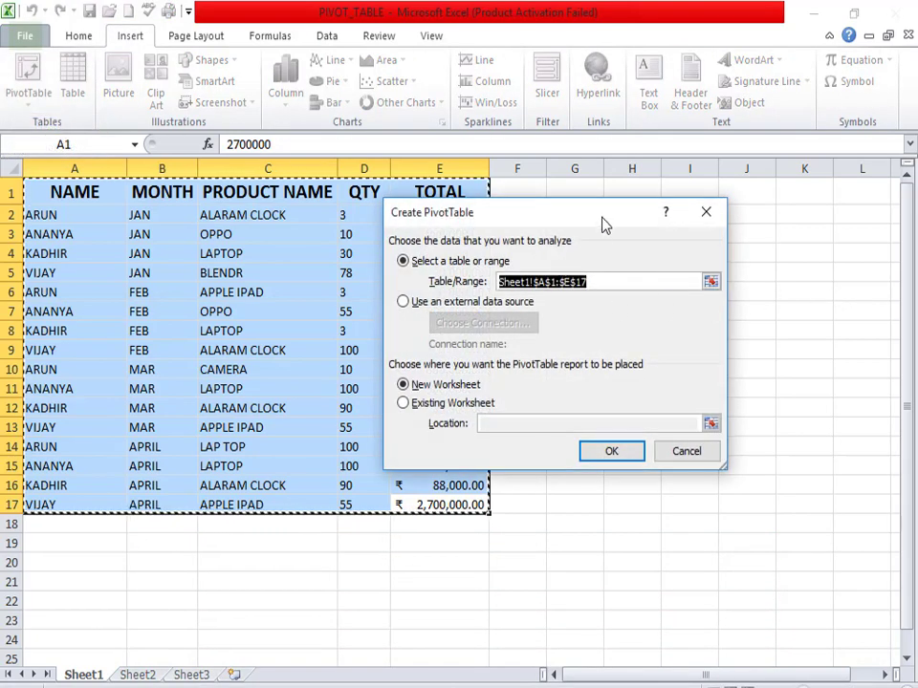
left_click_drag(603, 223, 513, 189)
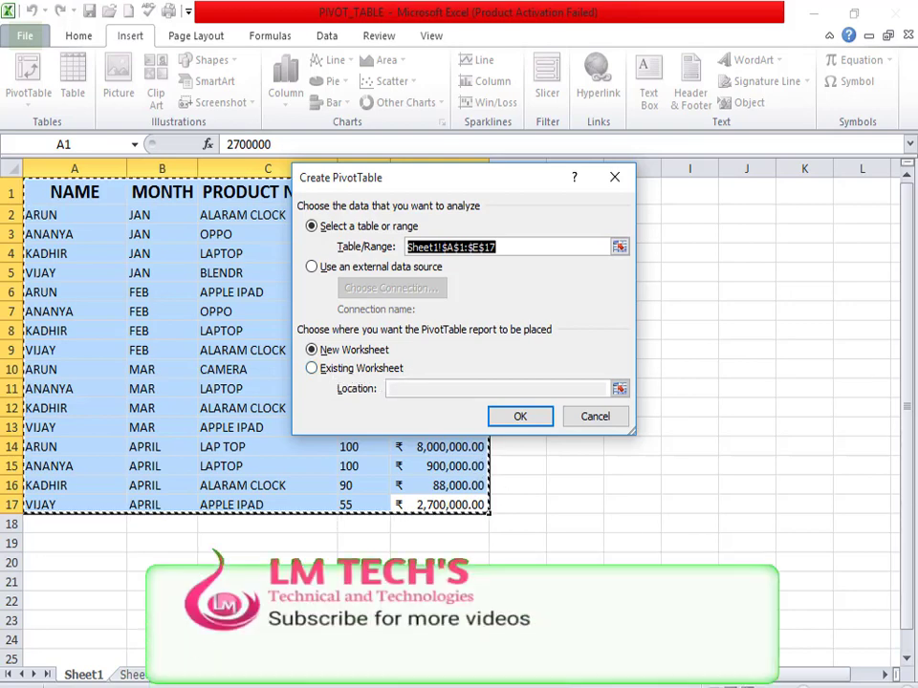
left_click(782, 311)
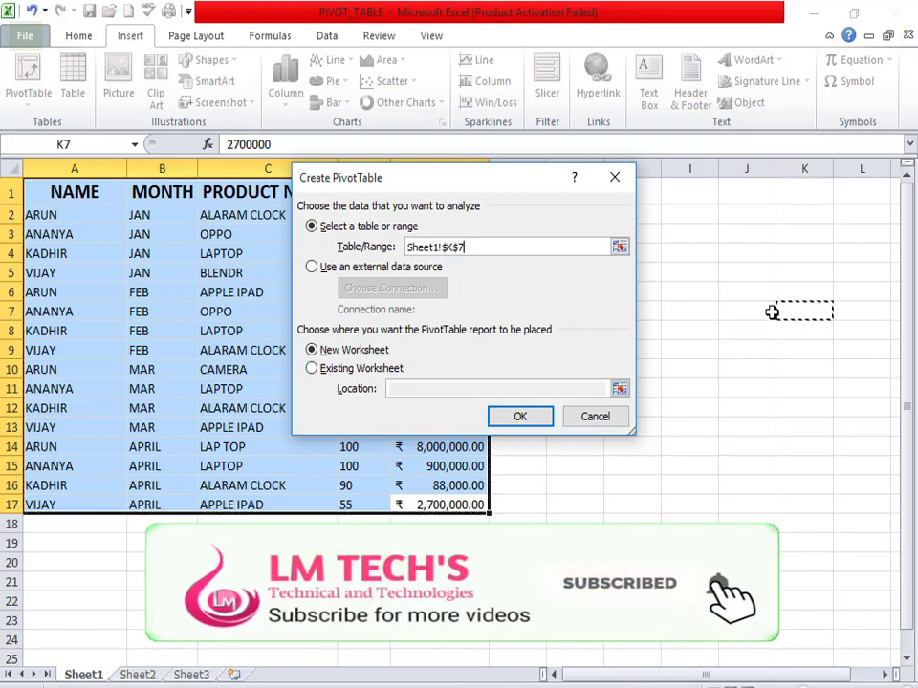
left_click(802, 369)
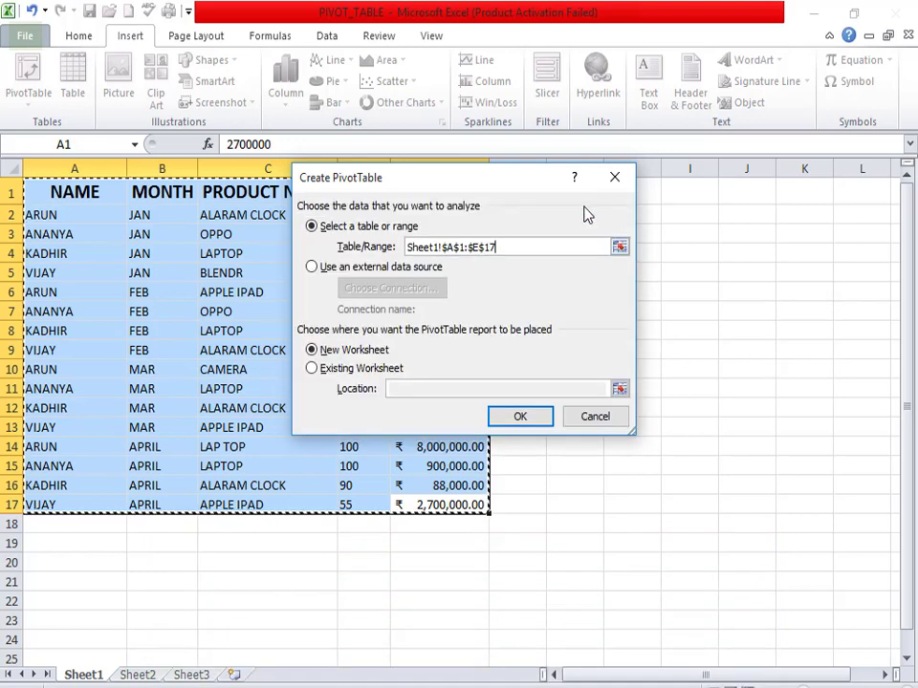
left_click(334, 371)
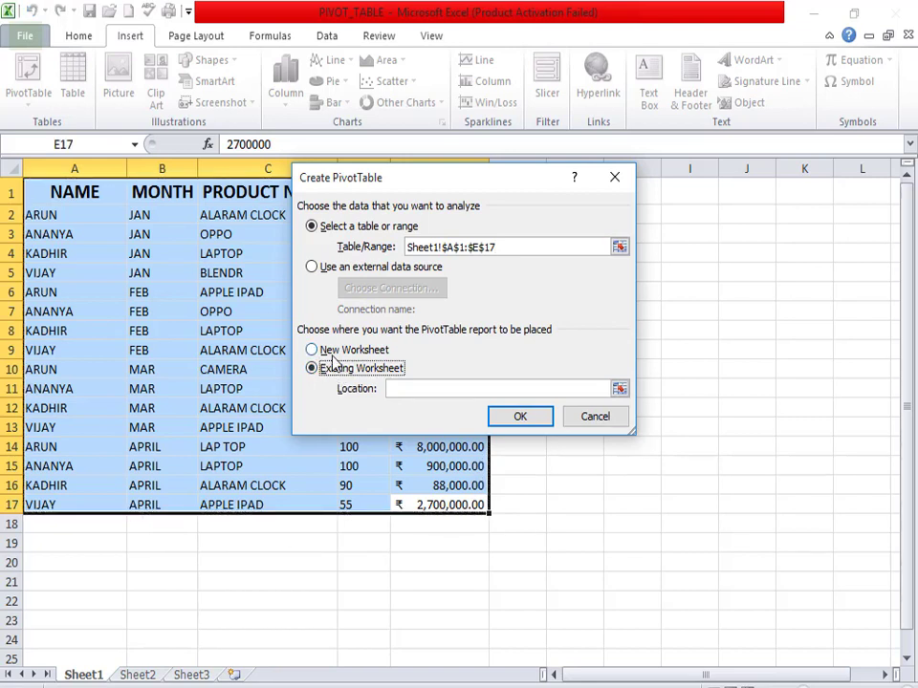
left_click(333, 354)
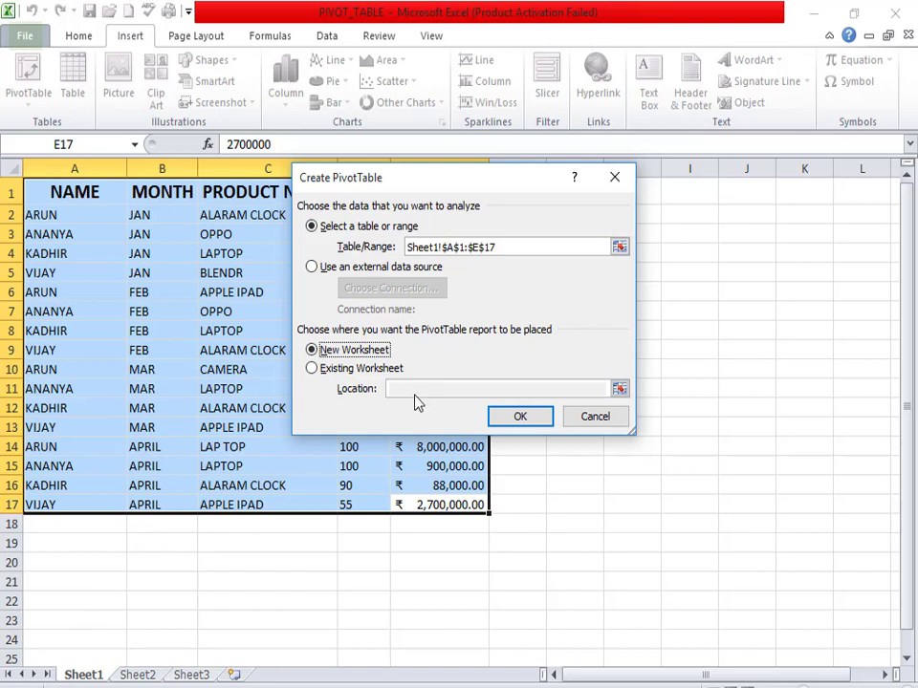
left_click(510, 418)
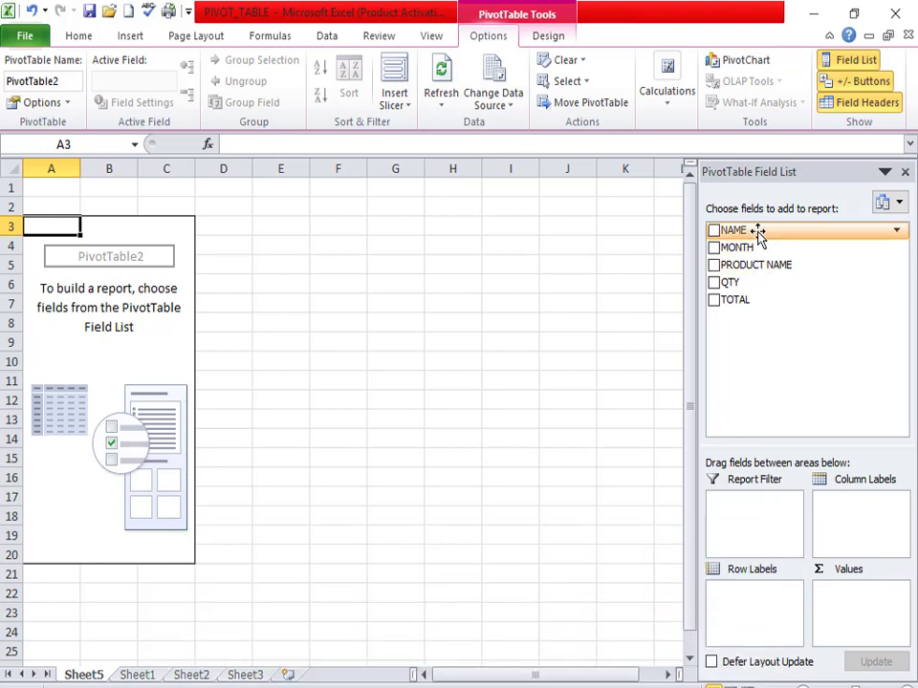
Add NAME to the PivotTable's row labels and TOTAL to its values as a sum
left_click_drag(757, 232, 734, 601)
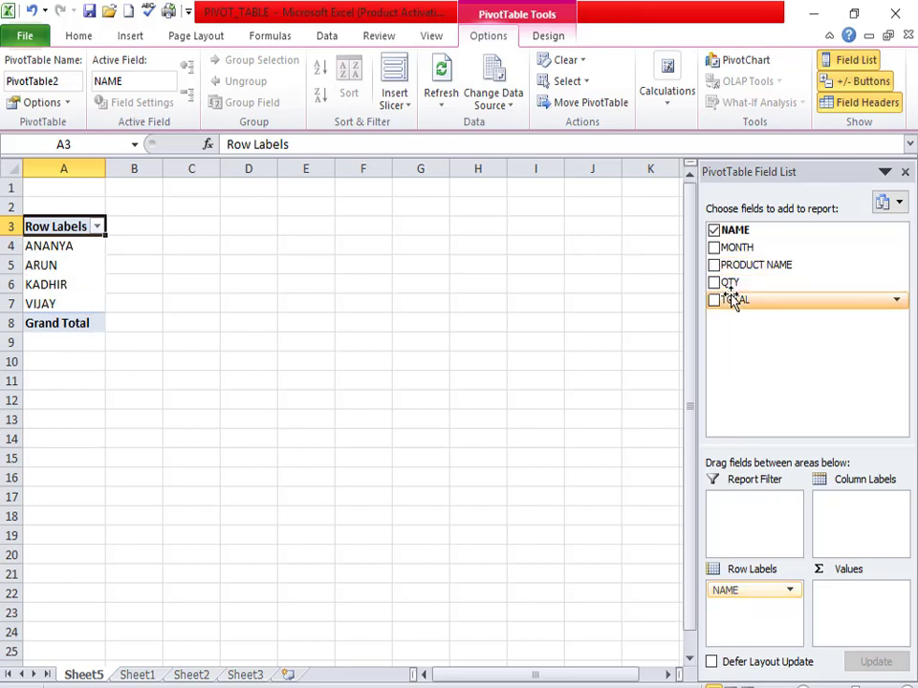
left_click_drag(734, 299, 847, 598)
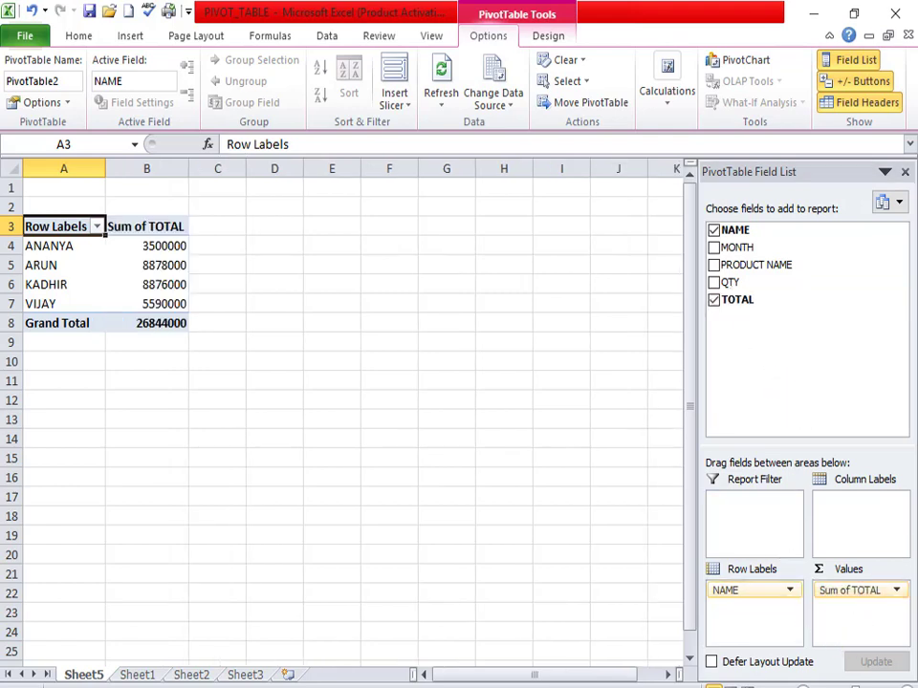
Examine each person's Sum of TOTAL and the Grand Total in the PivotTable
left_click(59, 268)
left_click(131, 272)
left_click(88, 285)
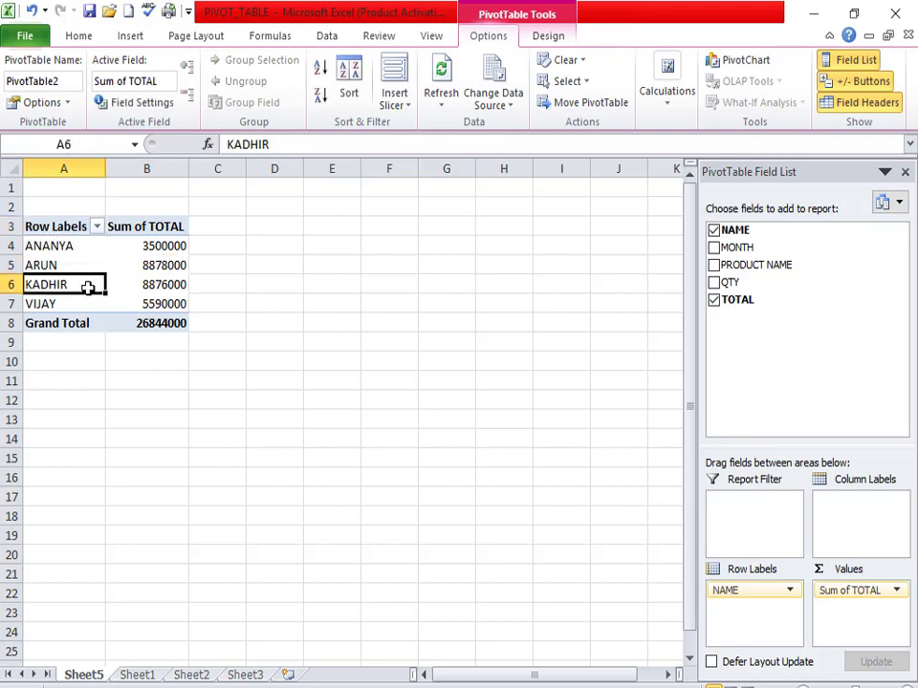
left_click(125, 301)
left_click(101, 265)
left_click(117, 250)
left_click(117, 268)
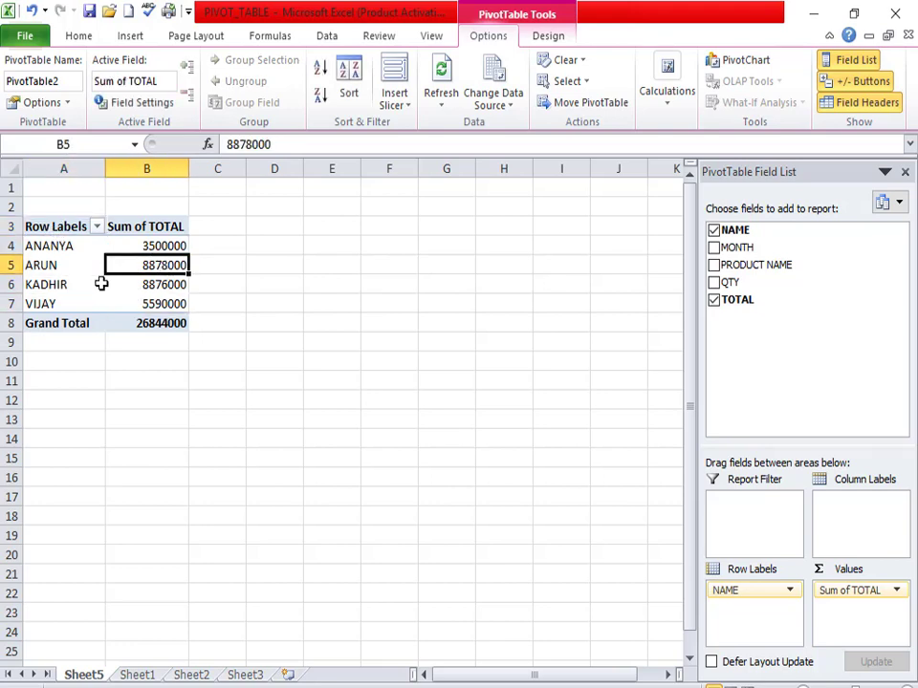
key("Down")
left_click(50, 287)
left_click(125, 264)
left_click(147, 324)
left_click(175, 267)
left_click(129, 298)
left_click(150, 258)
left_click(122, 246)
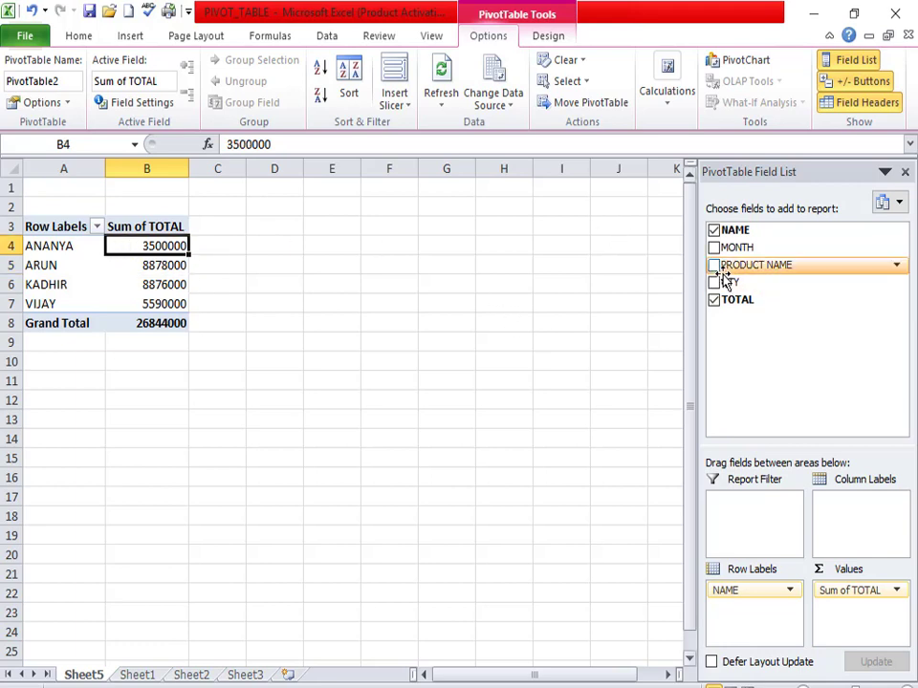
Add QTY to the PivotTable's values as a second sum beside TOTAL and check the first person's quantity
left_click_drag(724, 291, 846, 633)
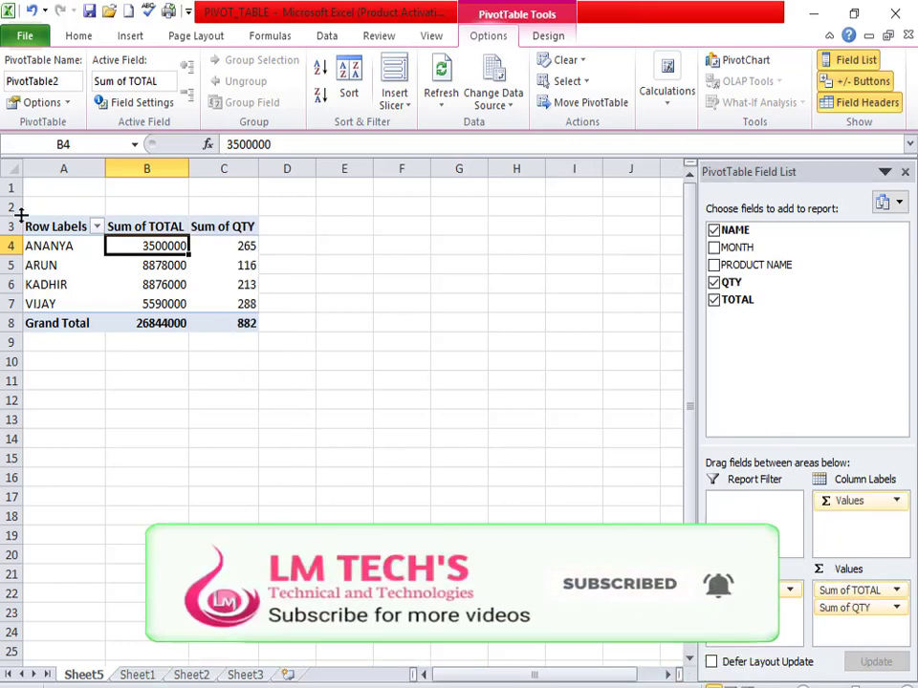
mouse_move(234, 251)
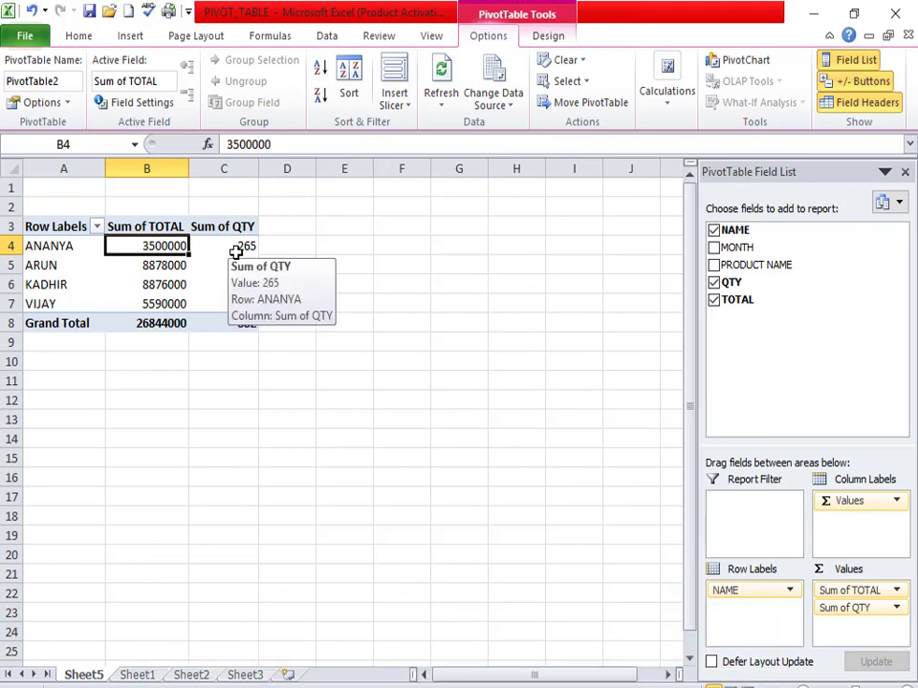
left_click(239, 246)
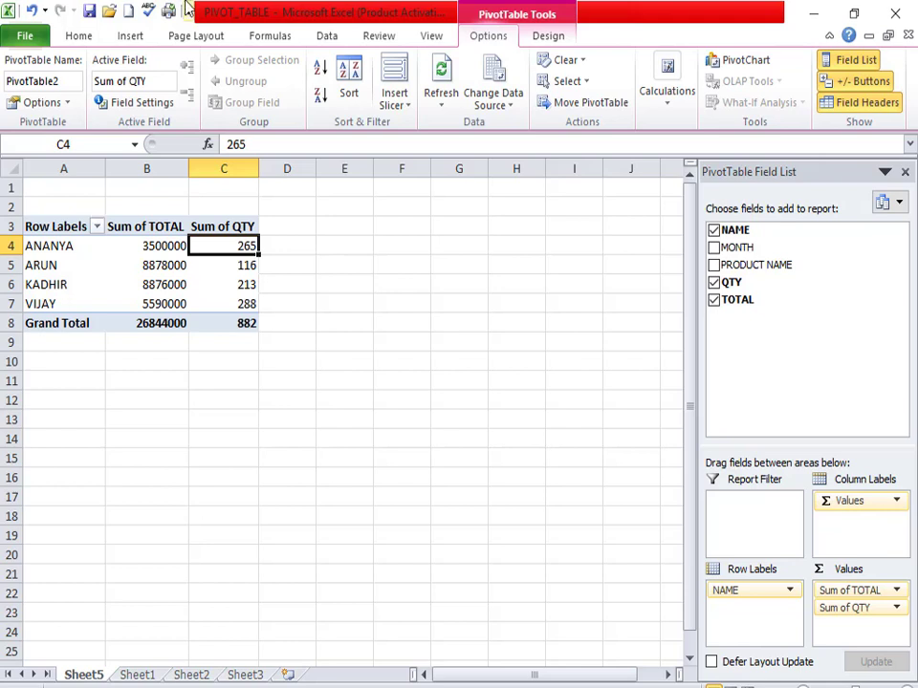
Filter the PivotTable's row labels to show only the second person in the name list
left_click(96, 226)
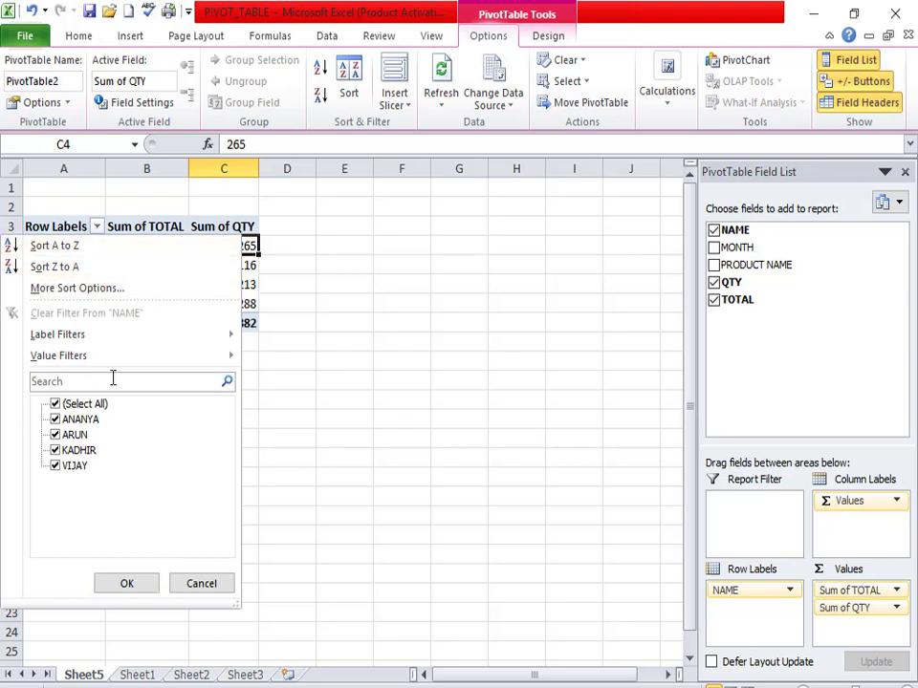
left_click(56, 405)
left_click(56, 405)
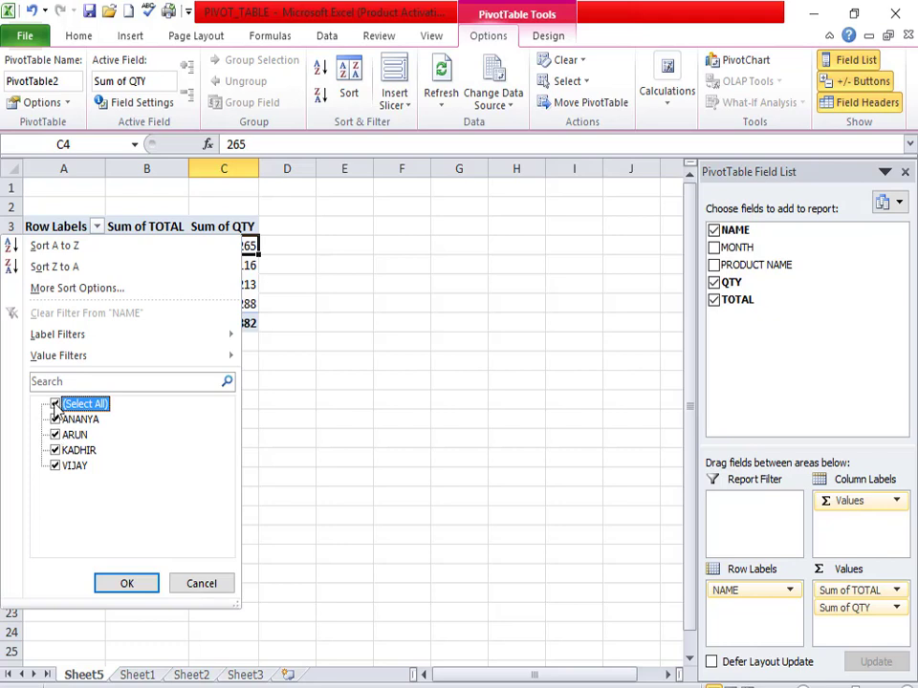
left_click(56, 404)
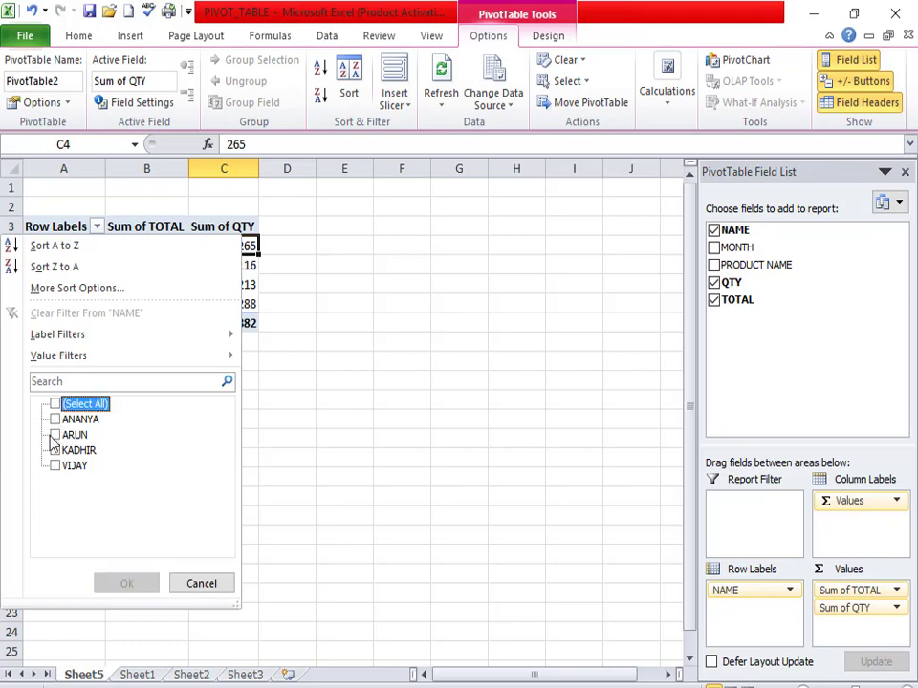
left_click(54, 436)
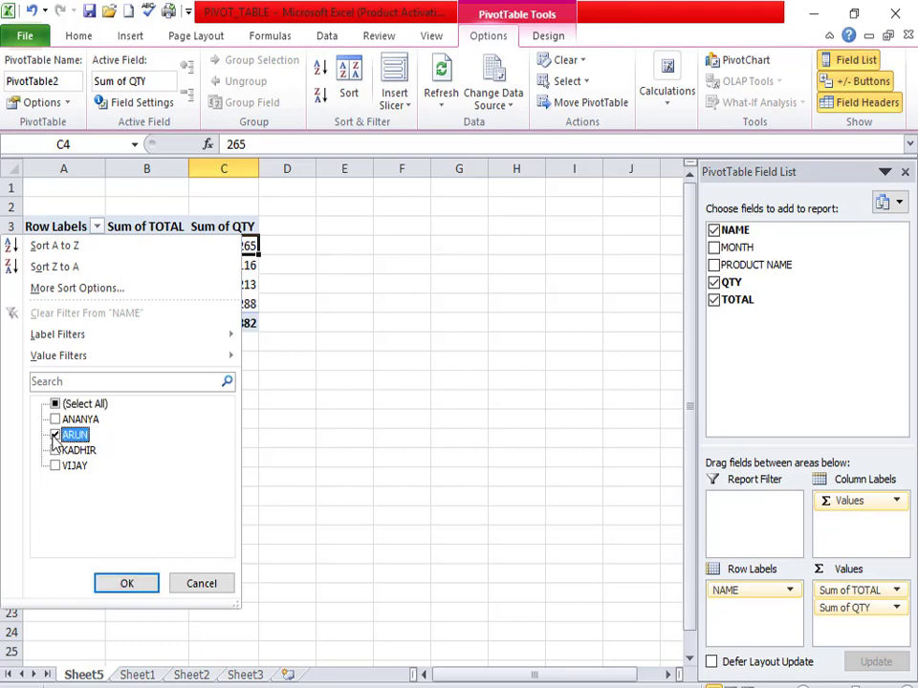
left_click(151, 585)
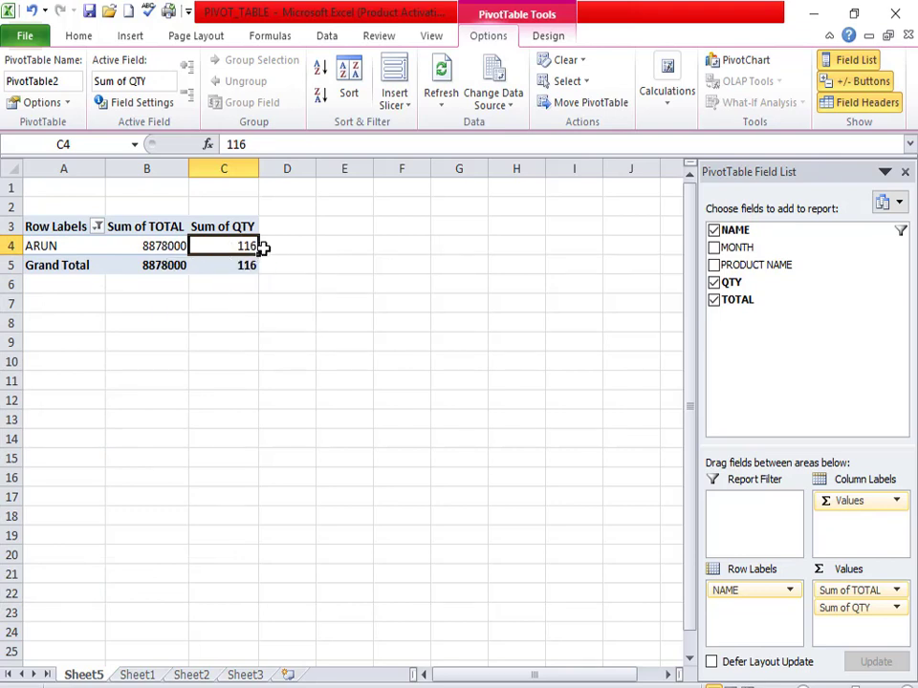
mouse_move(249, 247)
Reset the row labels filter to include all names again
left_click(97, 226)
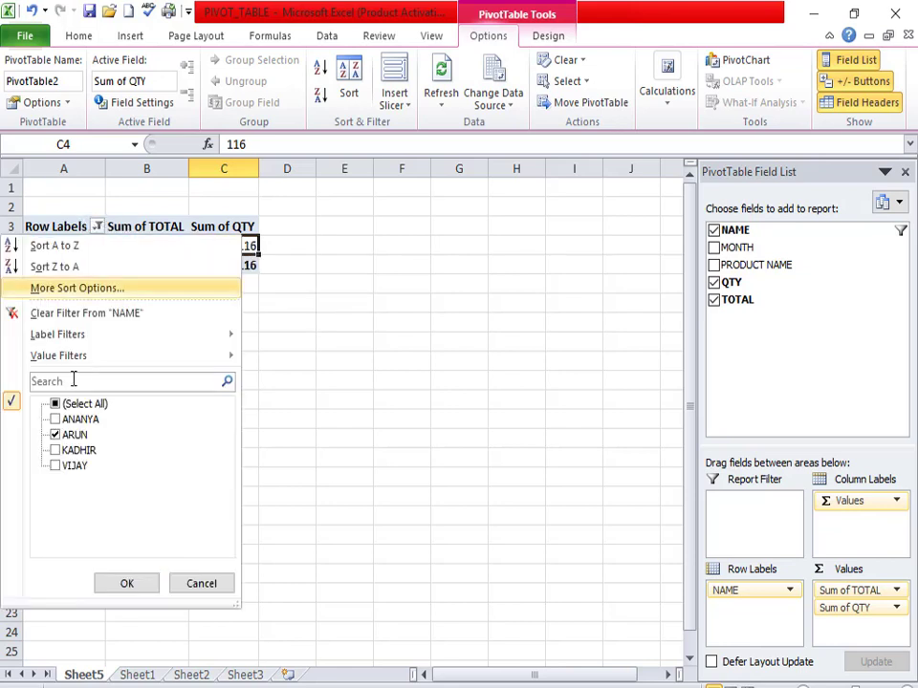
left_click(56, 404)
left_click(124, 585)
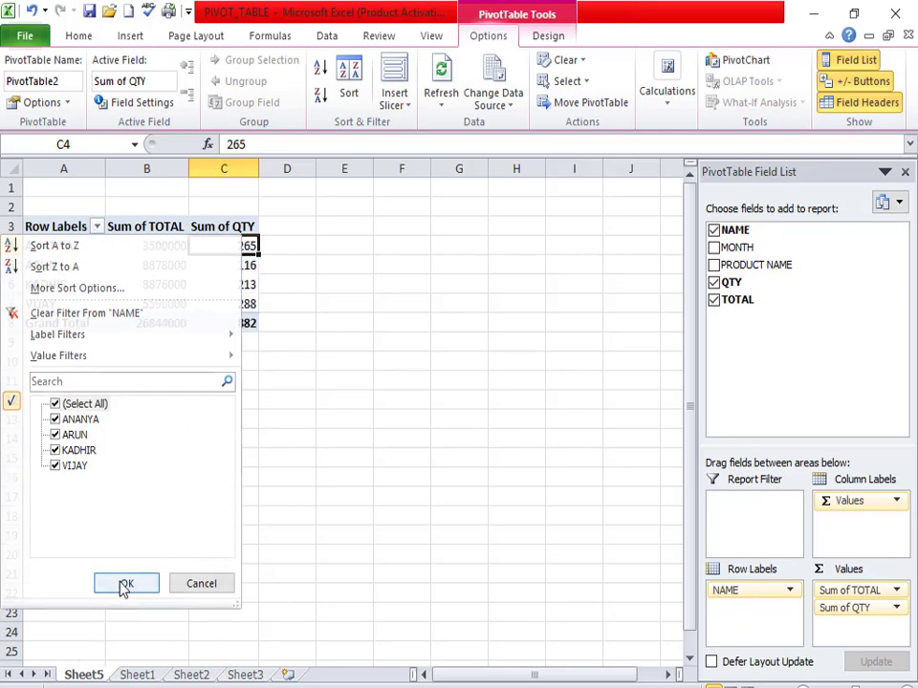
left_click(164, 472)
left_click(158, 265)
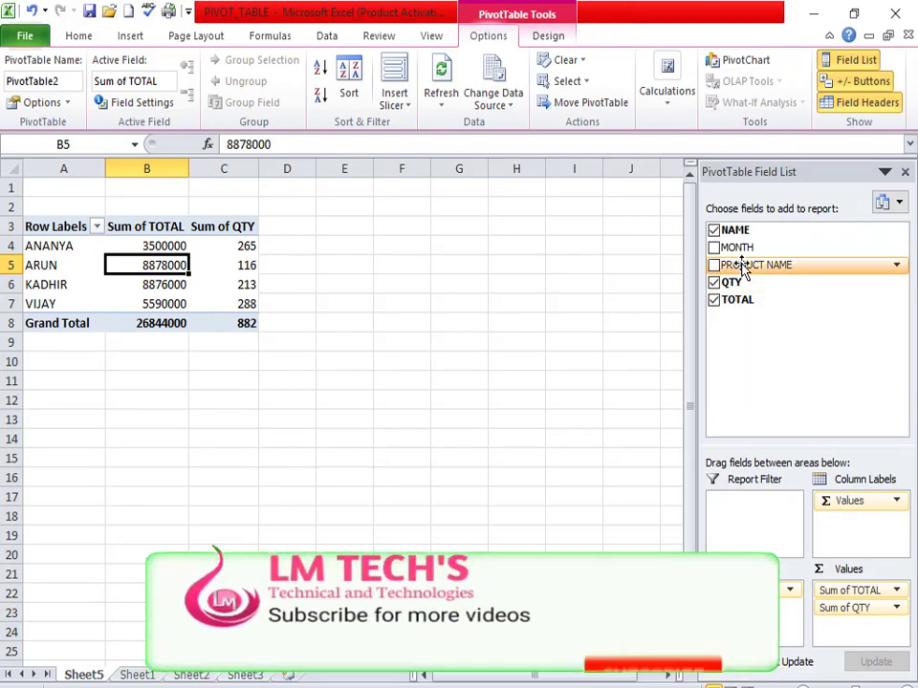
Add MONTH to the PivotTable's column labels and review the monthly sums for each person
left_click_drag(753, 247, 841, 533)
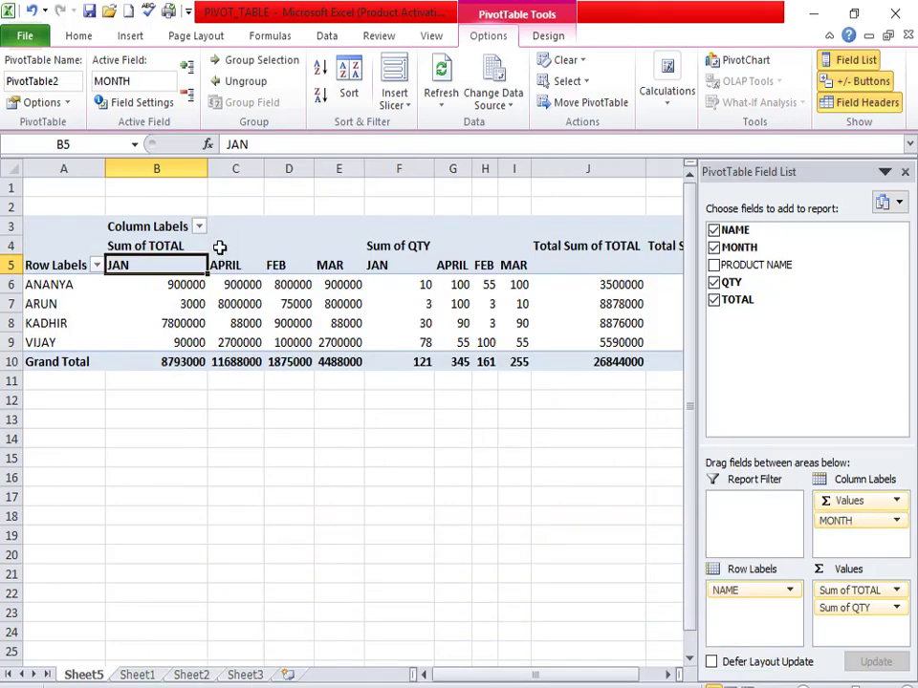
left_click(259, 265)
left_click(330, 265)
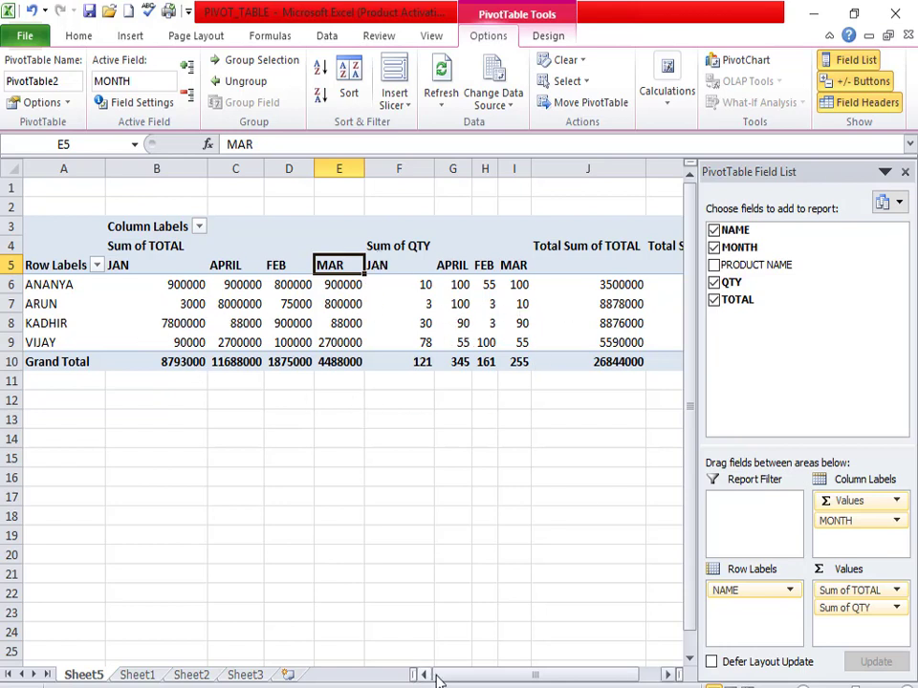
left_click_drag(435, 676, 538, 677)
left_click_drag(459, 679, 375, 667)
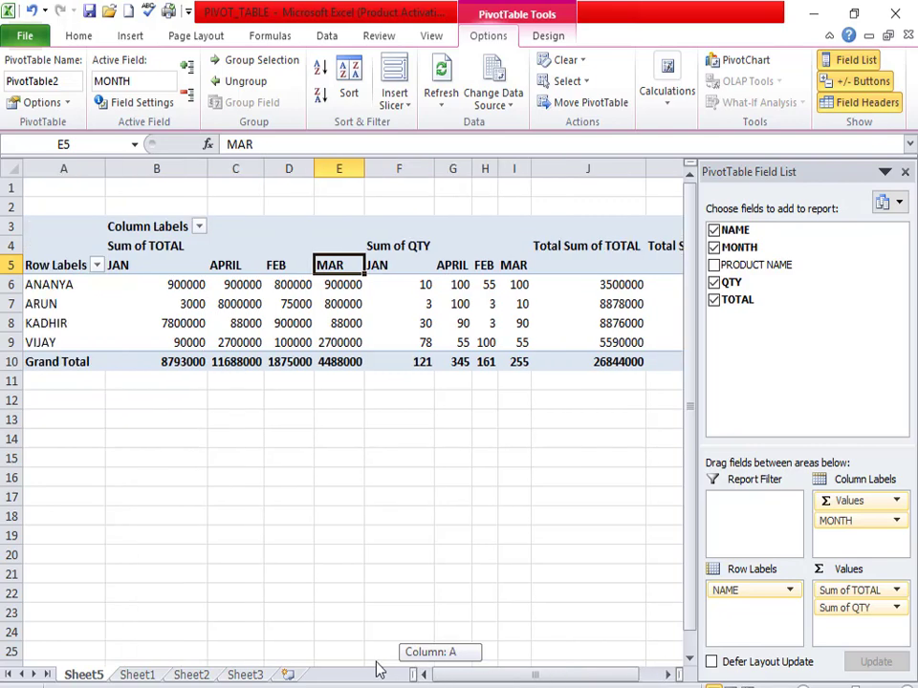
left_click(192, 379)
left_click(290, 323)
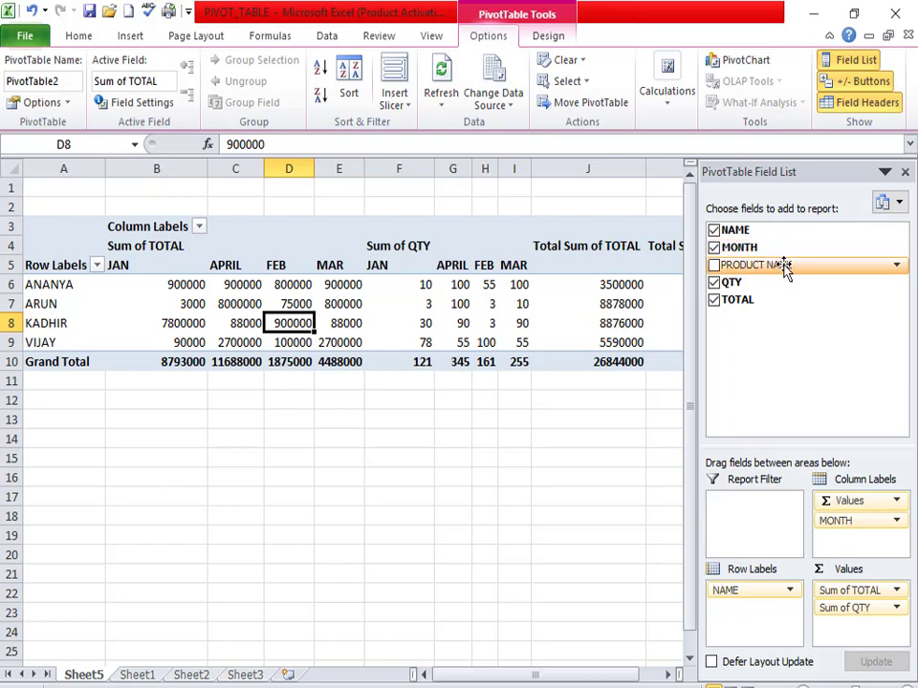
Nest PRODUCT NAME under NAME in the row labels and remove Sum of QTY from the values
left_click_drag(783, 268, 760, 621)
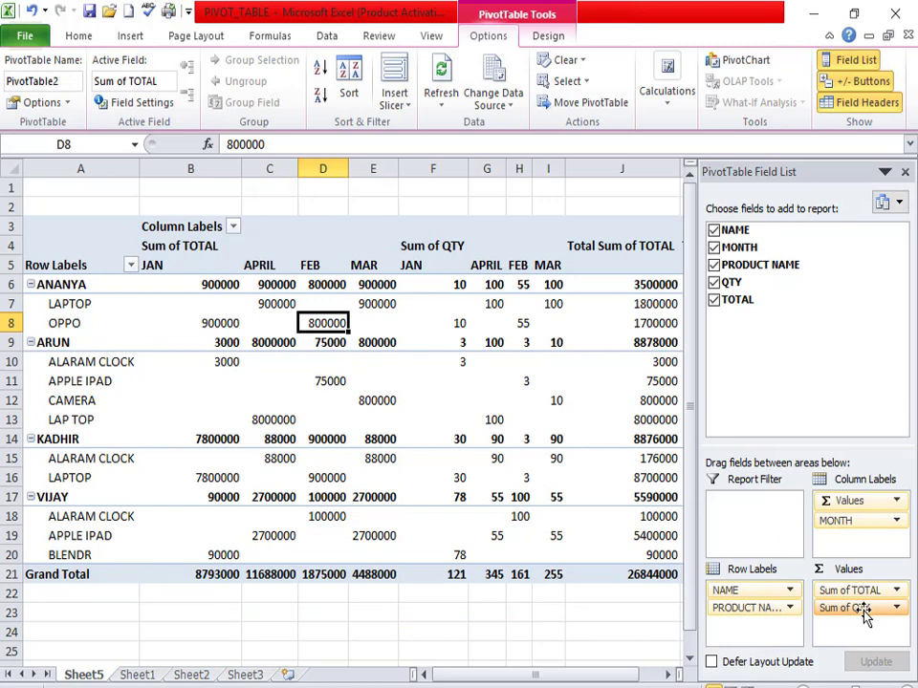
left_click_drag(864, 615, 840, 383)
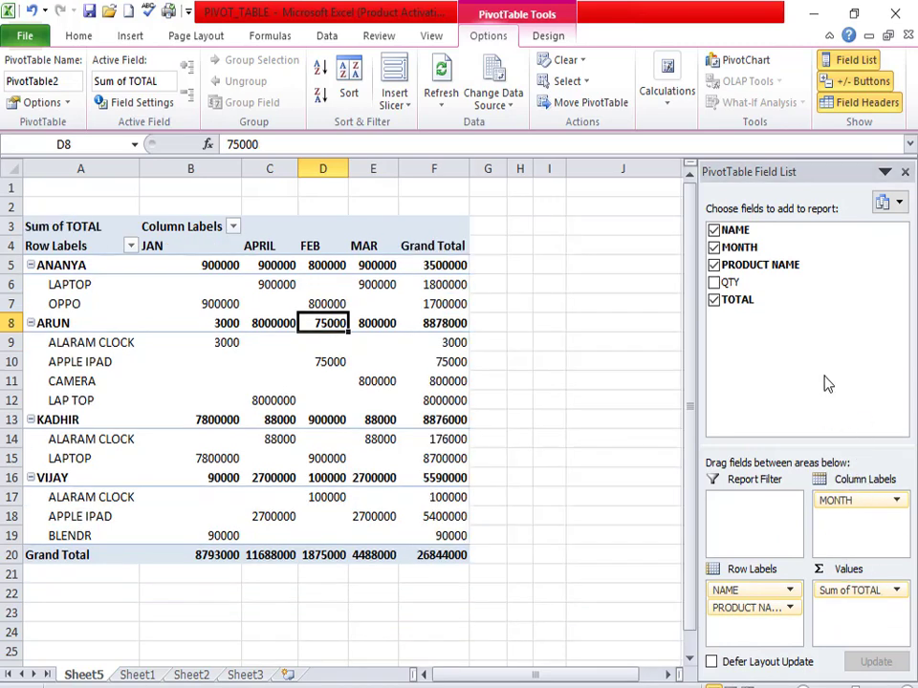